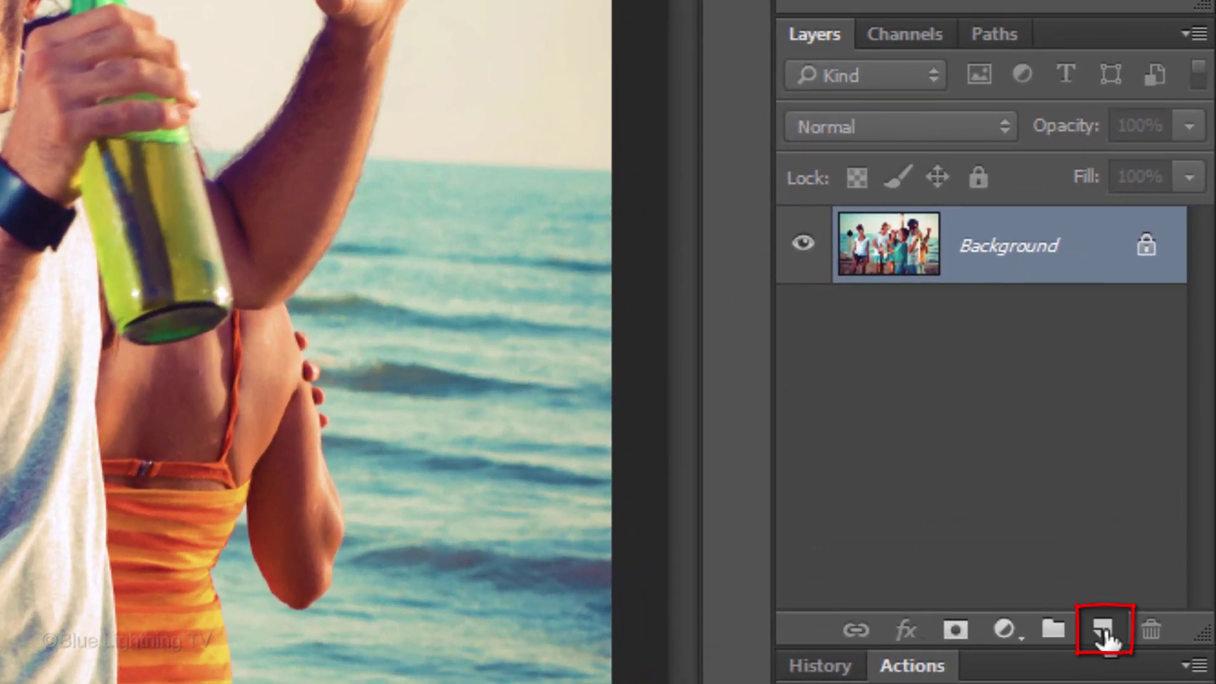
# - Add a new layer and marquee a tall rectangle, about 1.98 × 2.7 in, left of centre
pyautogui.click(1104, 633)
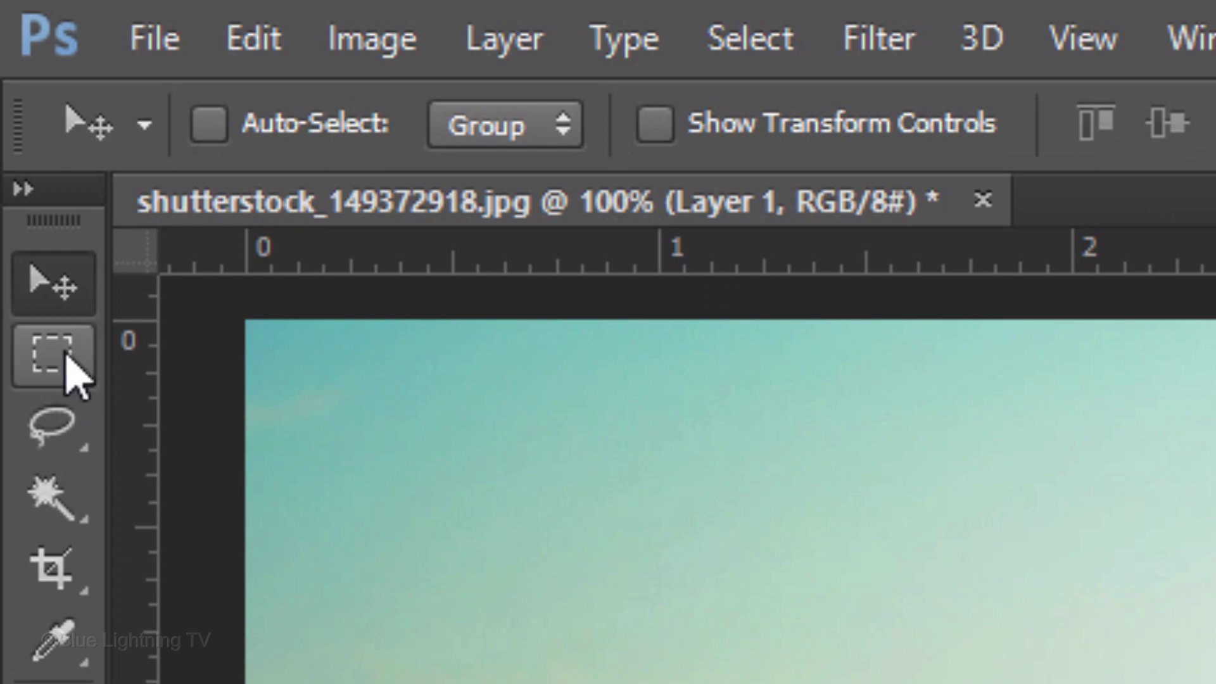
pyautogui.click(56, 358)
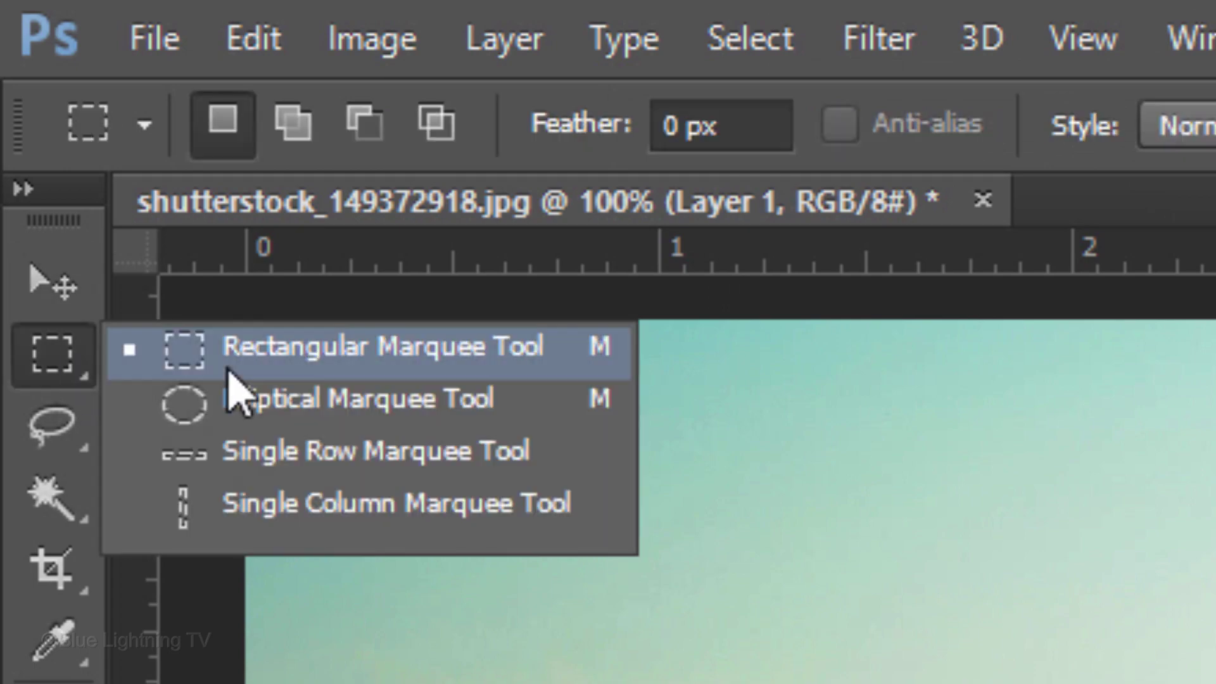
pyautogui.click(342, 347)
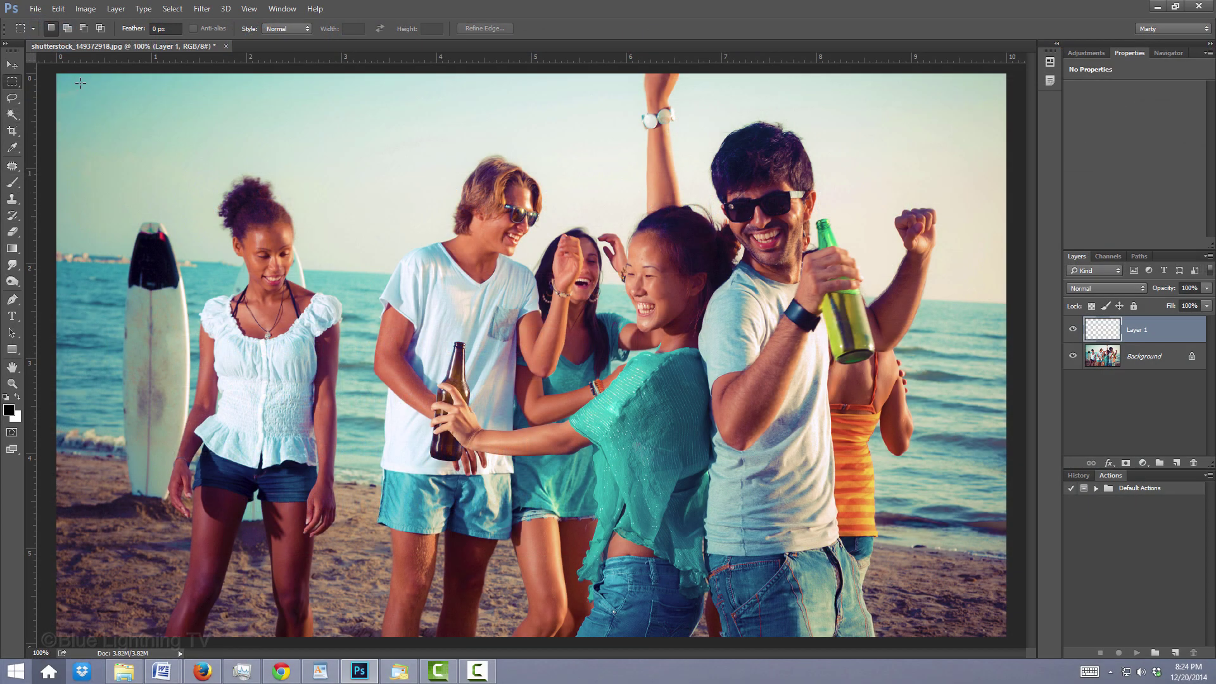
pyautogui.moveTo(1022, 357); pyautogui.dragTo(1154, 550)
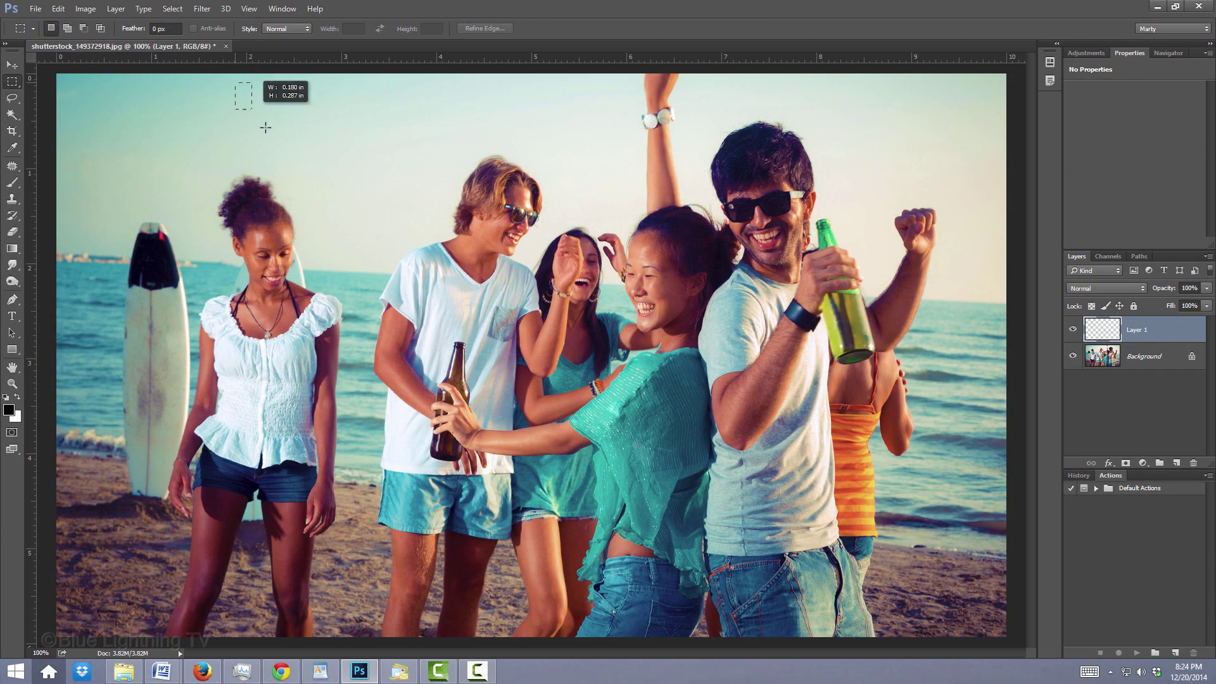
pyautogui.moveTo(266, 127); pyautogui.dragTo(422, 338)
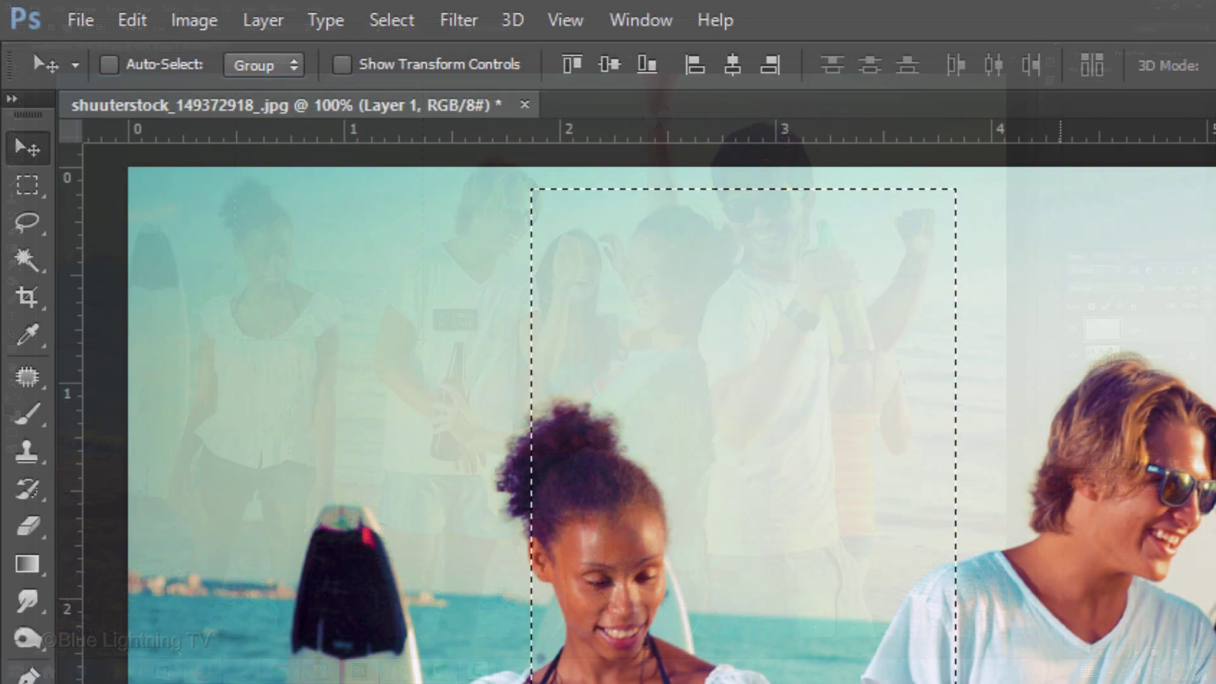
# - Fill the rectangle with black and save it as brush preset Sampled Brush 1
pyautogui.click(132, 19)
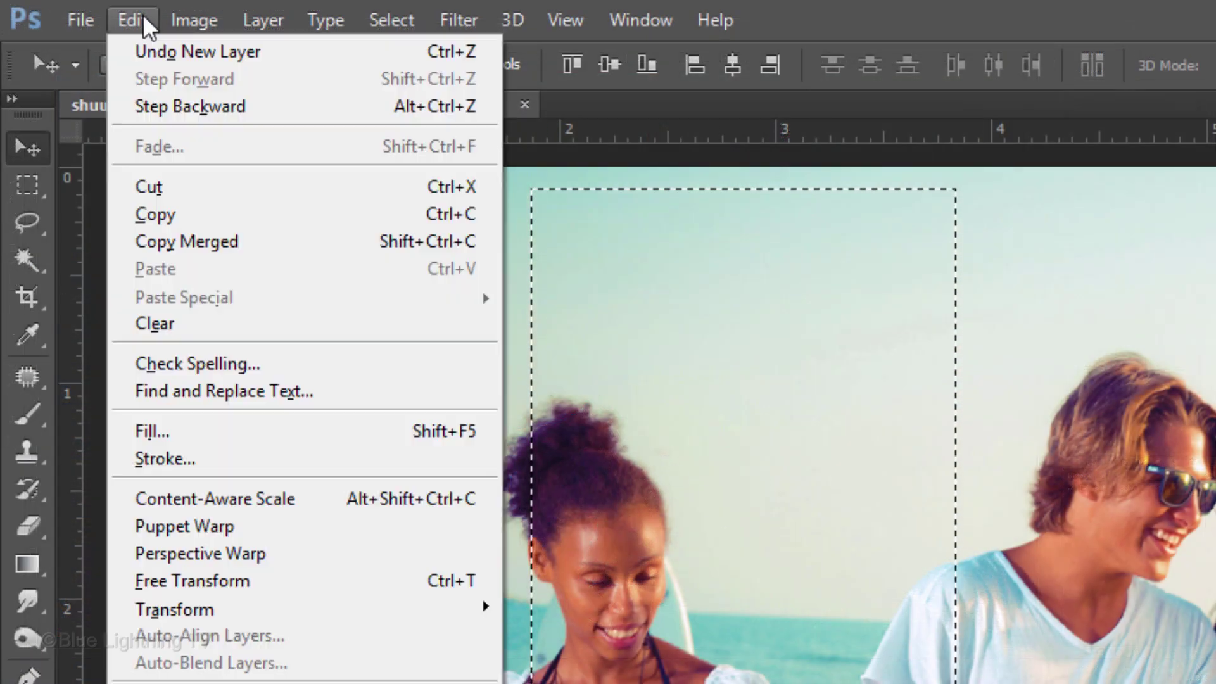
pyautogui.click(173, 433)
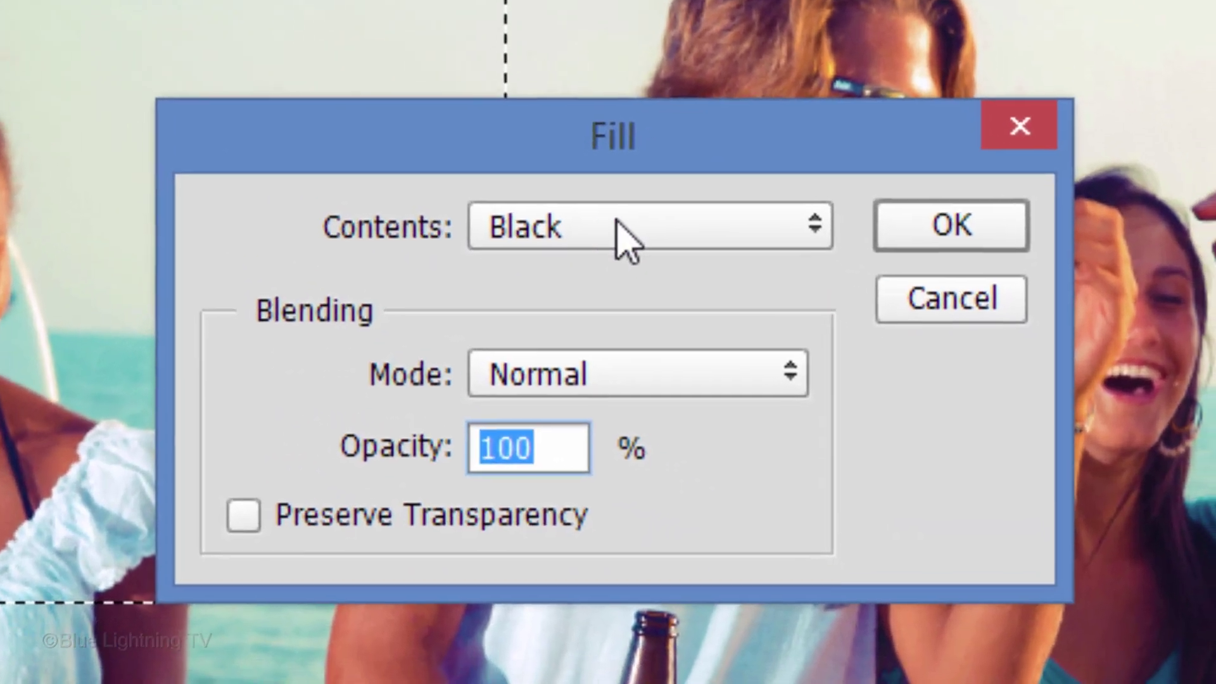
pyautogui.click(1076, 532)
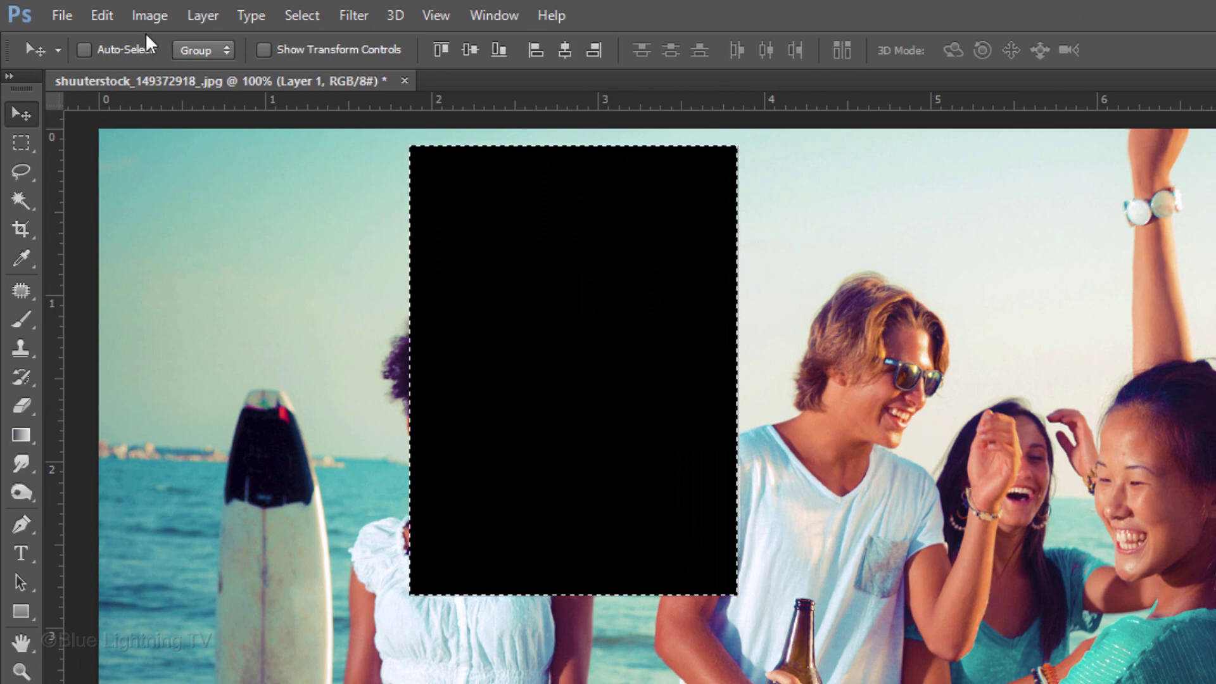
pyautogui.click(101, 14)
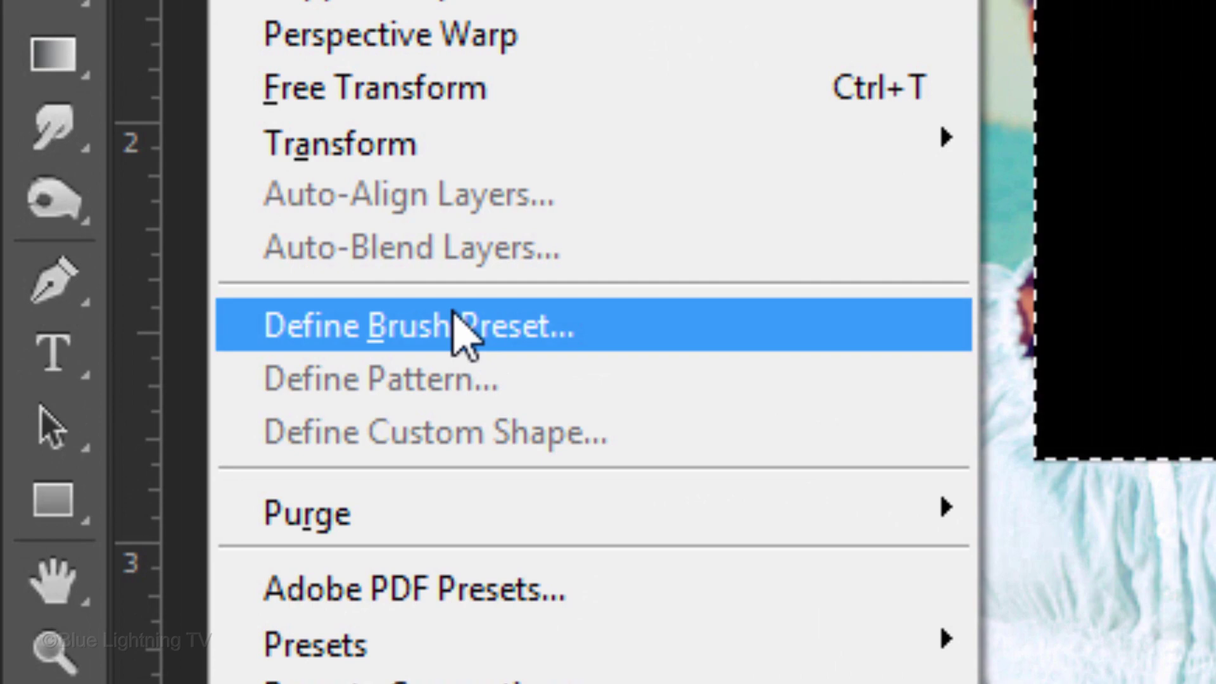
pyautogui.click(455, 323)
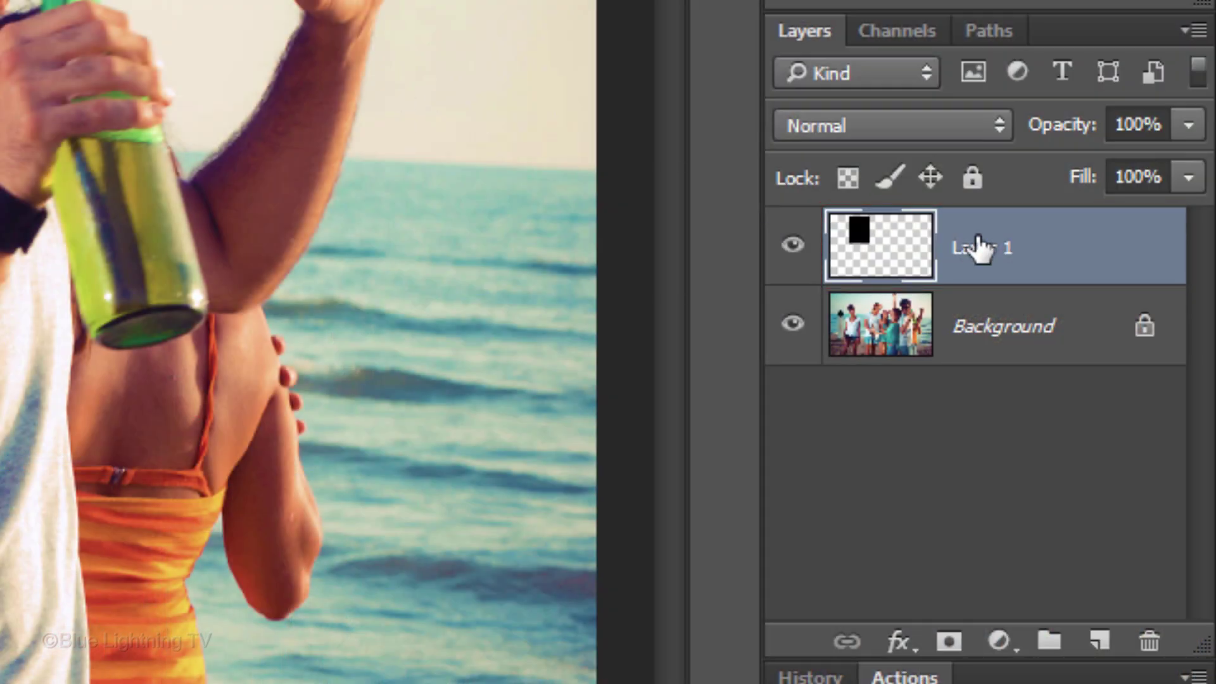
# - Delete the black-rectangle layer, duplicate the photo to Layer 1, and fill Background white
pyautogui.moveTo(1051, 253); pyautogui.dragTo(1147, 640)
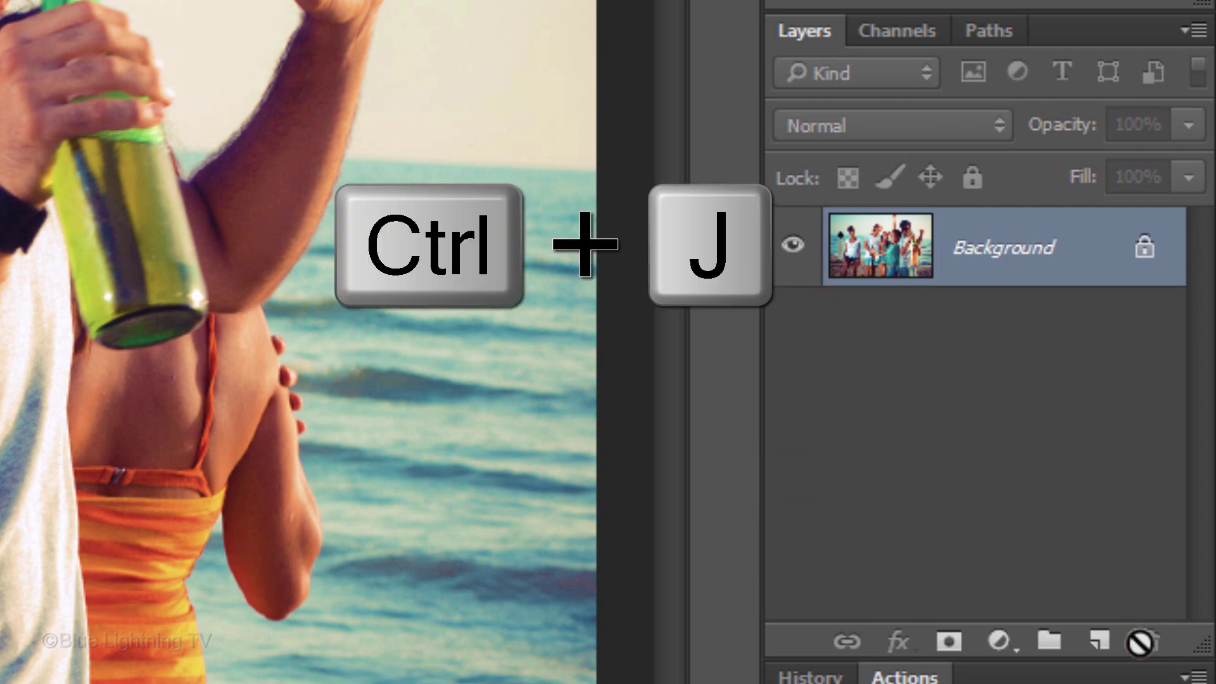
pyautogui.hotkey('ctrl', 'j')
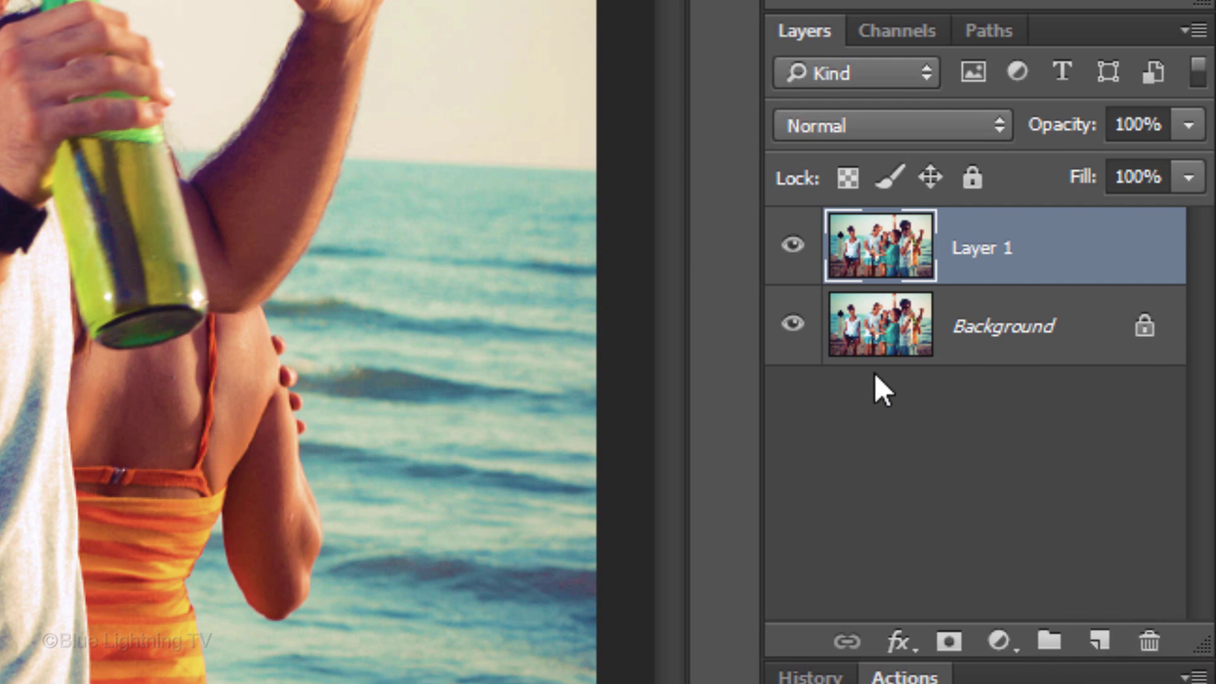
pyautogui.click(872, 330)
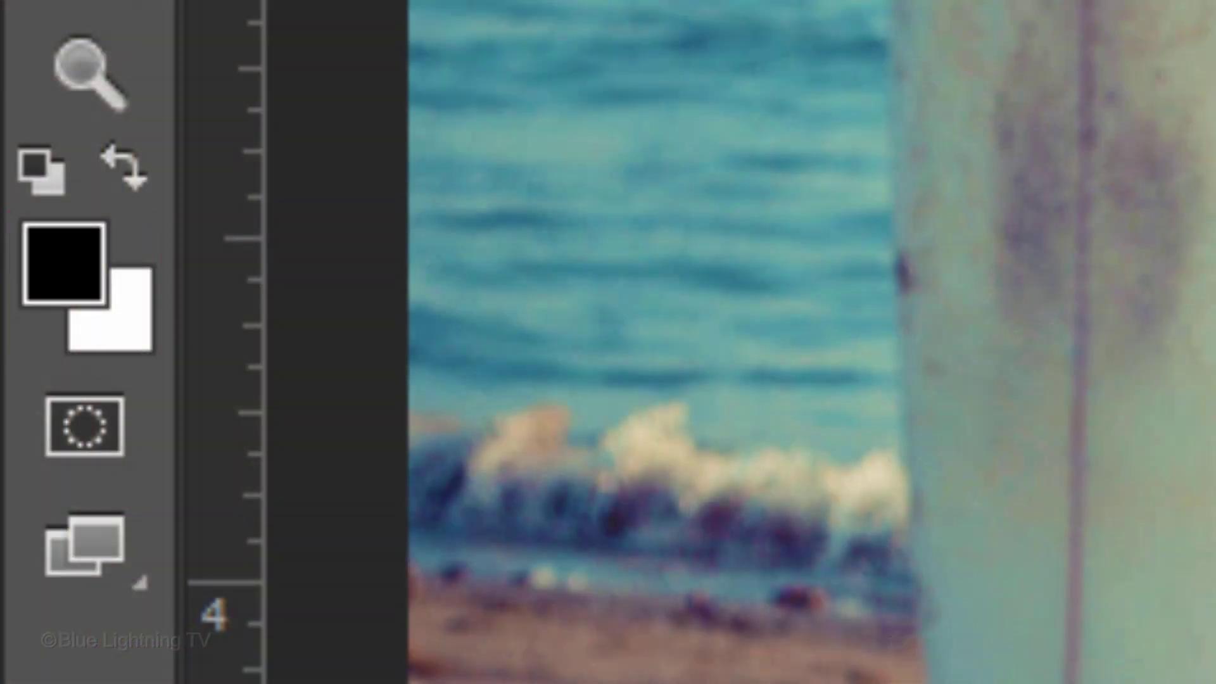
pyautogui.press('d')
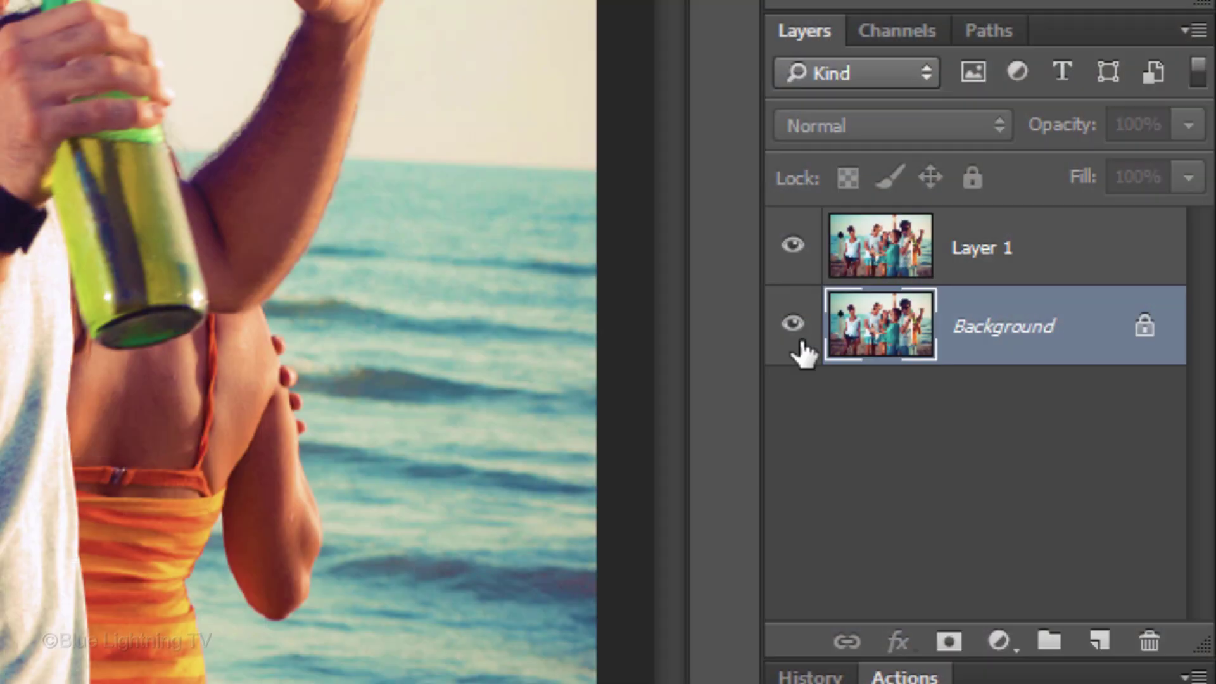
pyautogui.hotkey('ctrl', 'Delete')
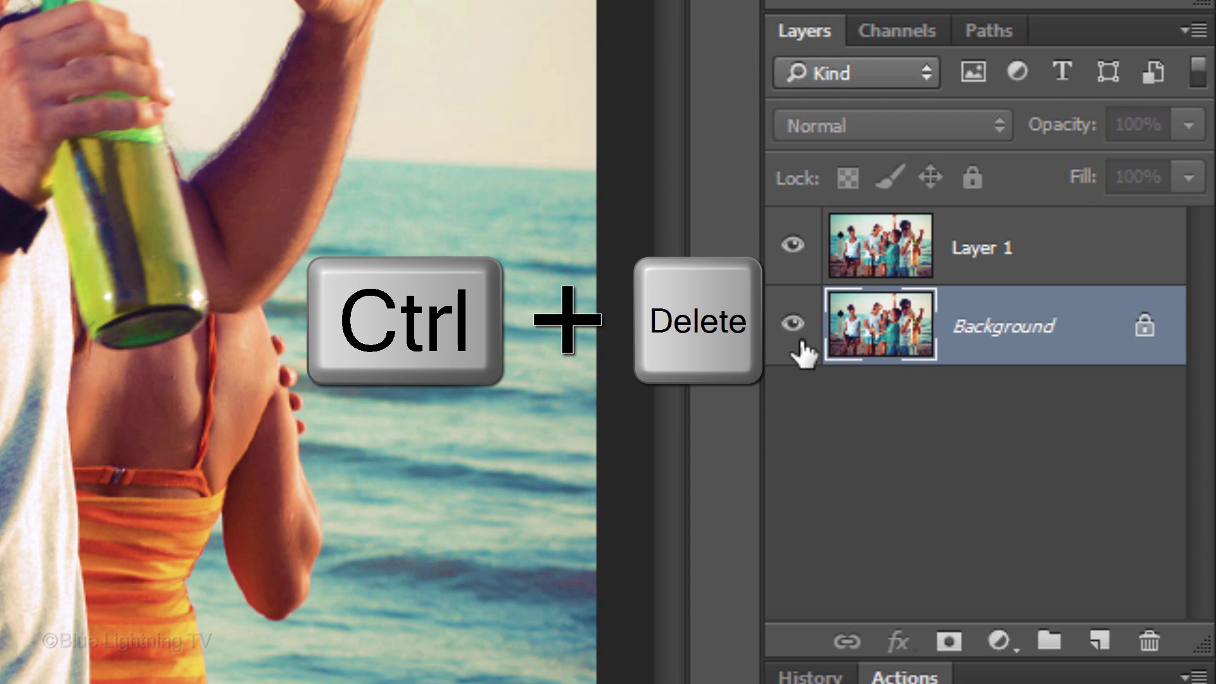
pyautogui.hotkey('ctrl', 'Delete')
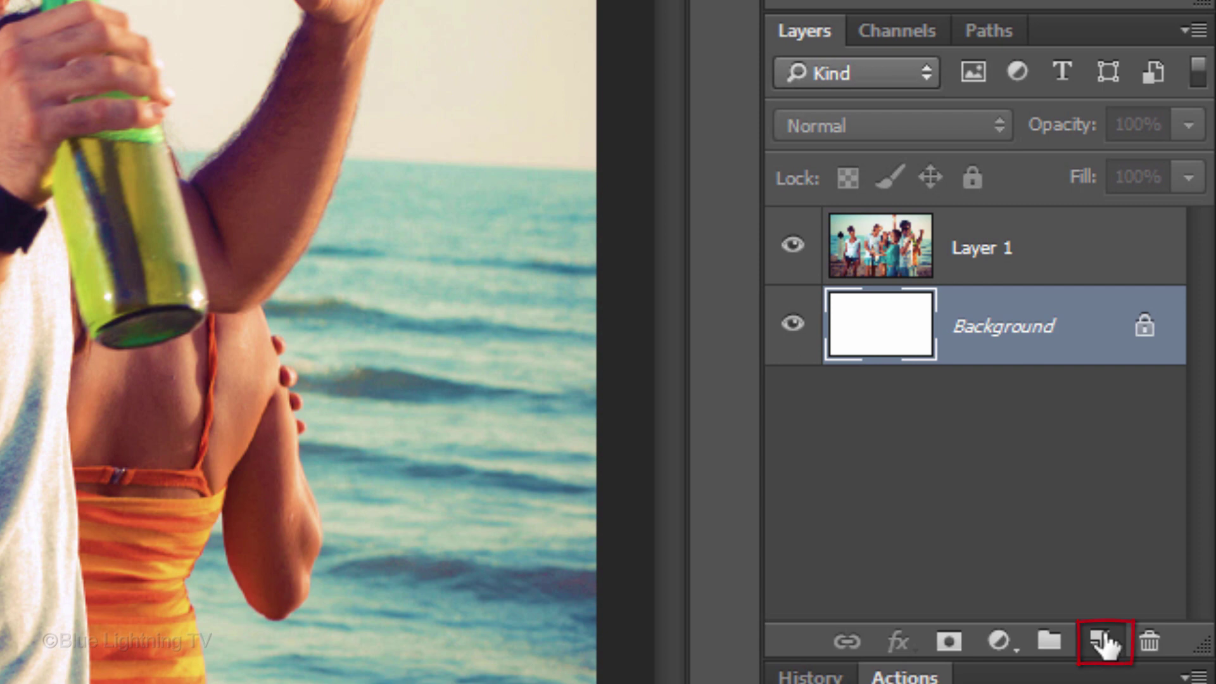
# - Add empty Layer 2 above Background and clip the Layer 1 photo to it
pyautogui.click(1103, 643)
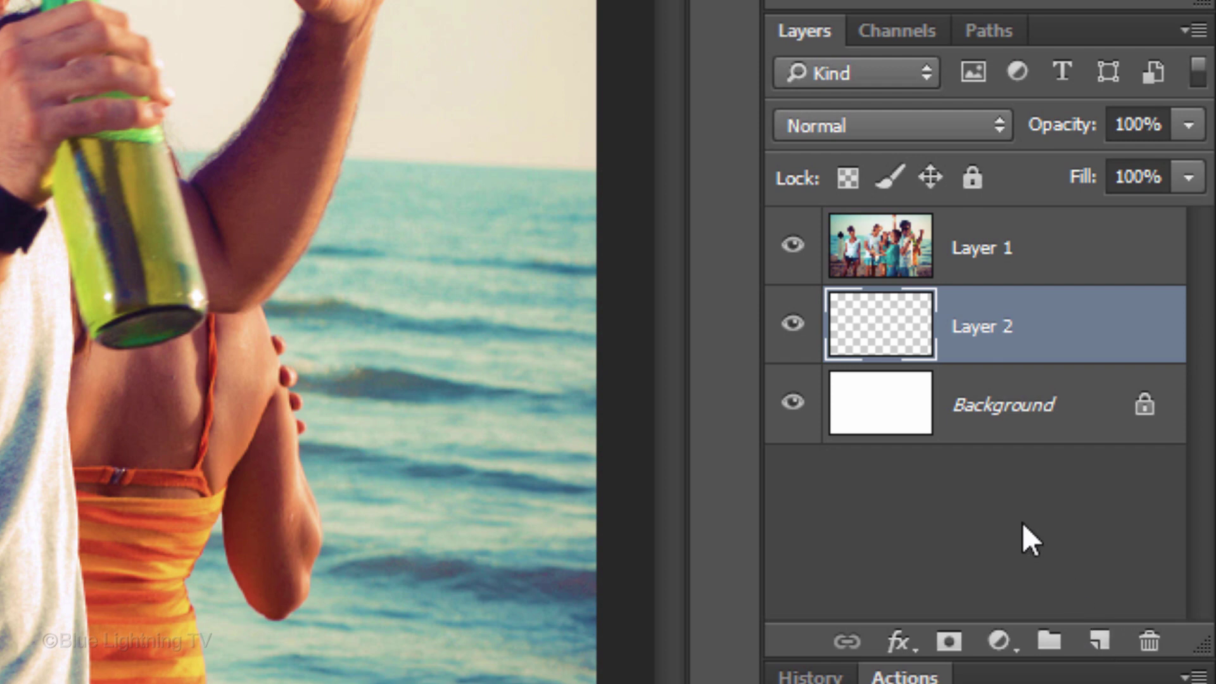
pyautogui.click(892, 253)
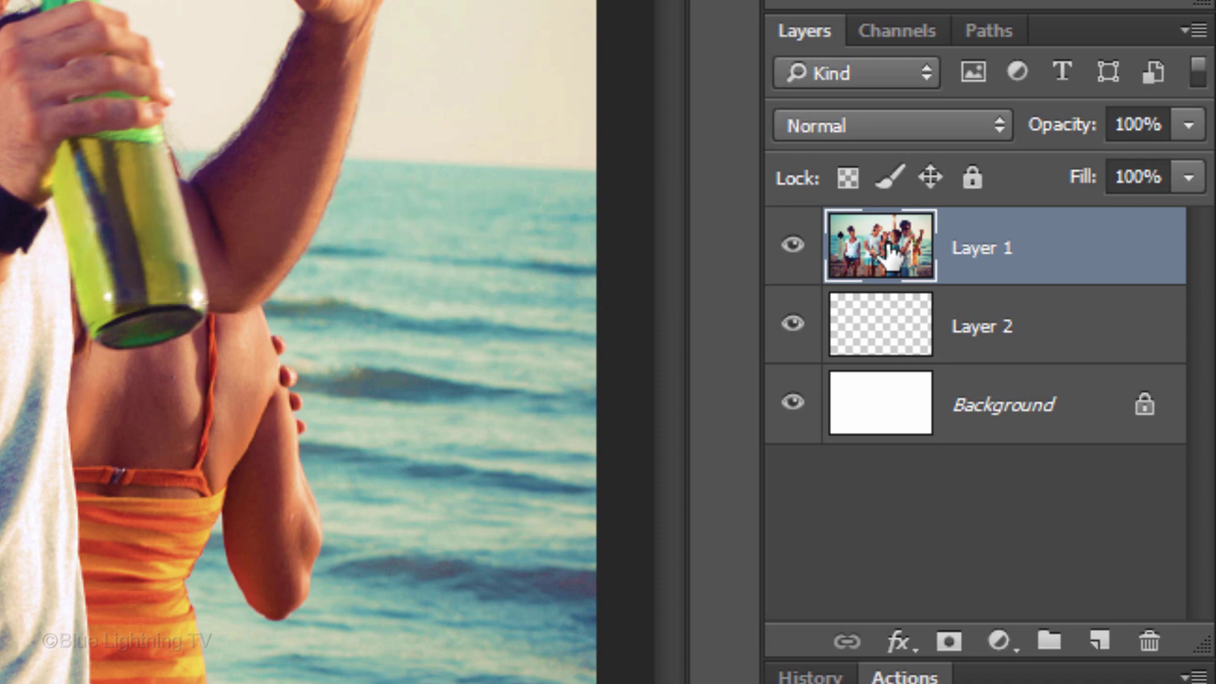
pyautogui.hotkey('ctrl', 'alt', 'g')
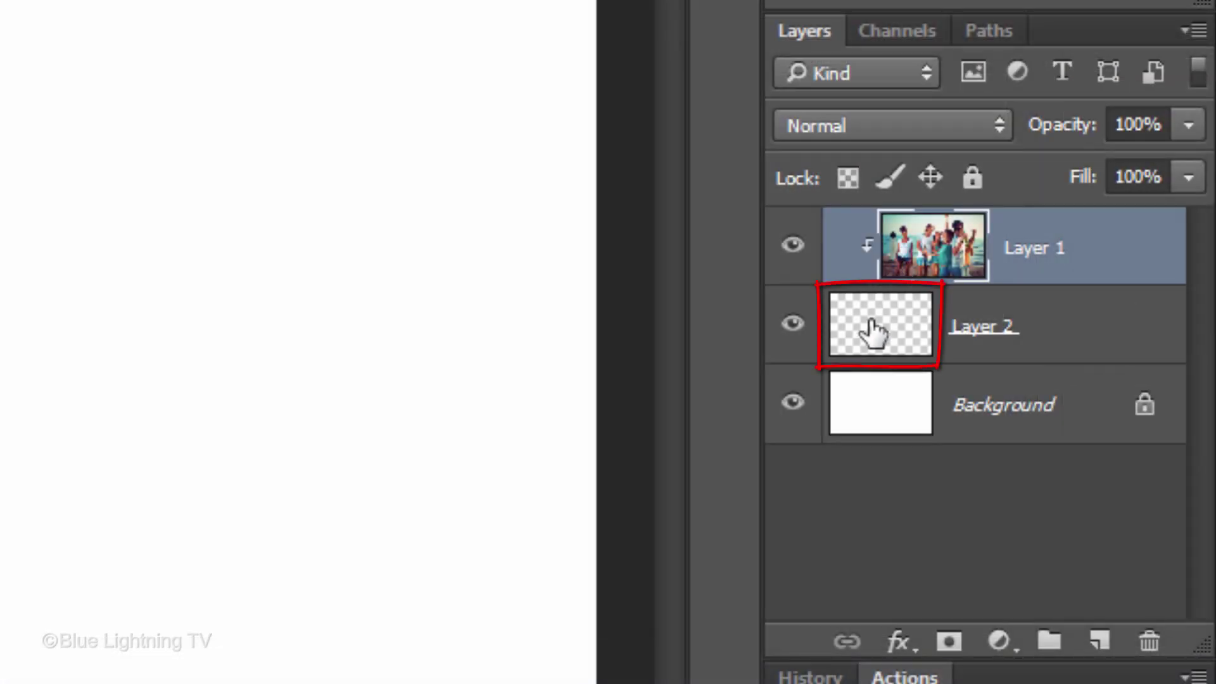
# - On Layer 2, load the 406 px rectangular sampled brush tip in the Brush Tool
pyautogui.click(1099, 354)
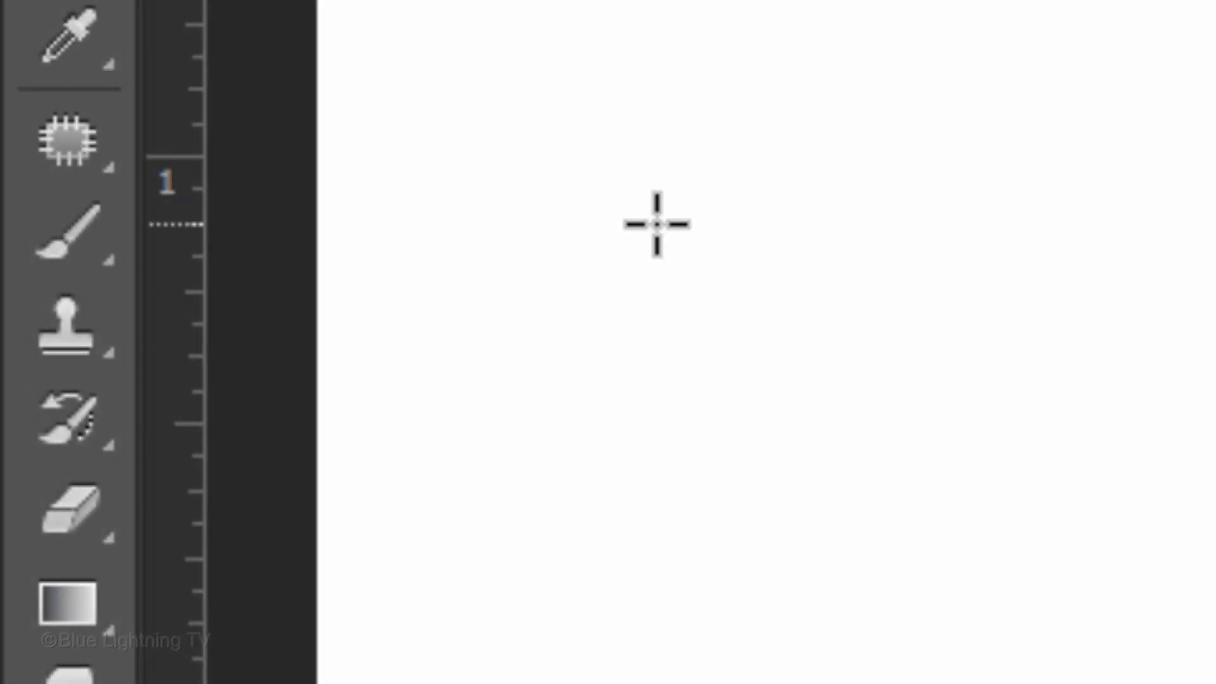
pyautogui.click(82, 231)
pyautogui.rightClick(82, 229)
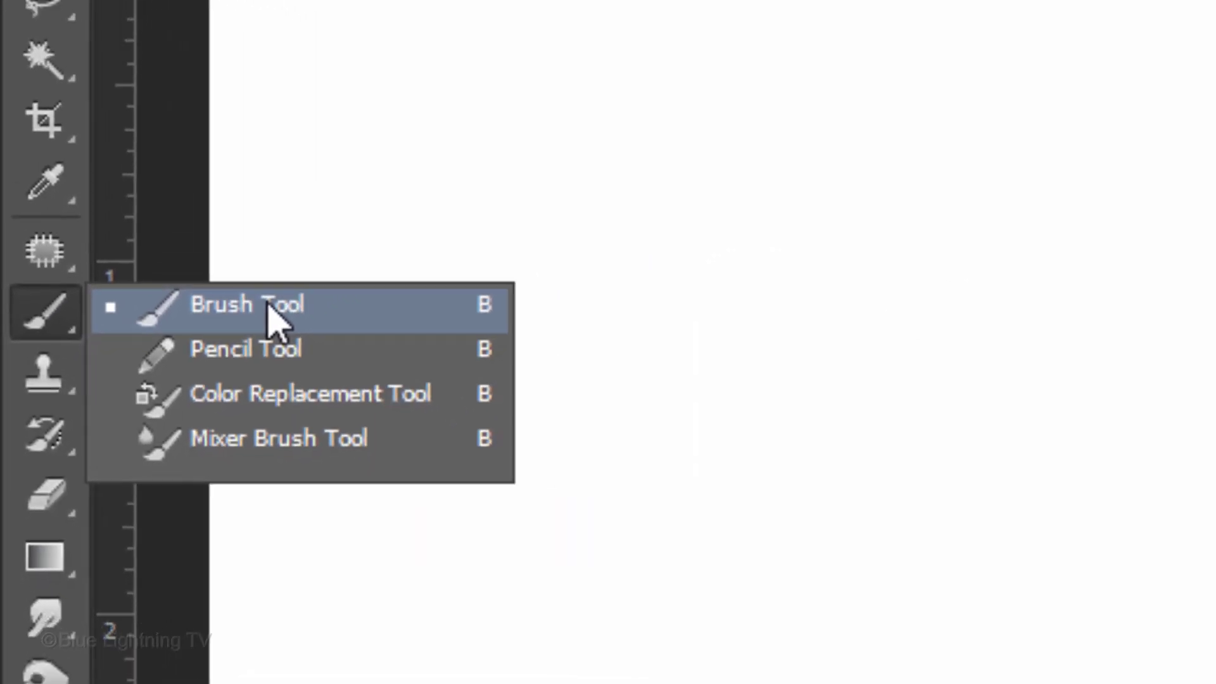
pyautogui.click(271, 307)
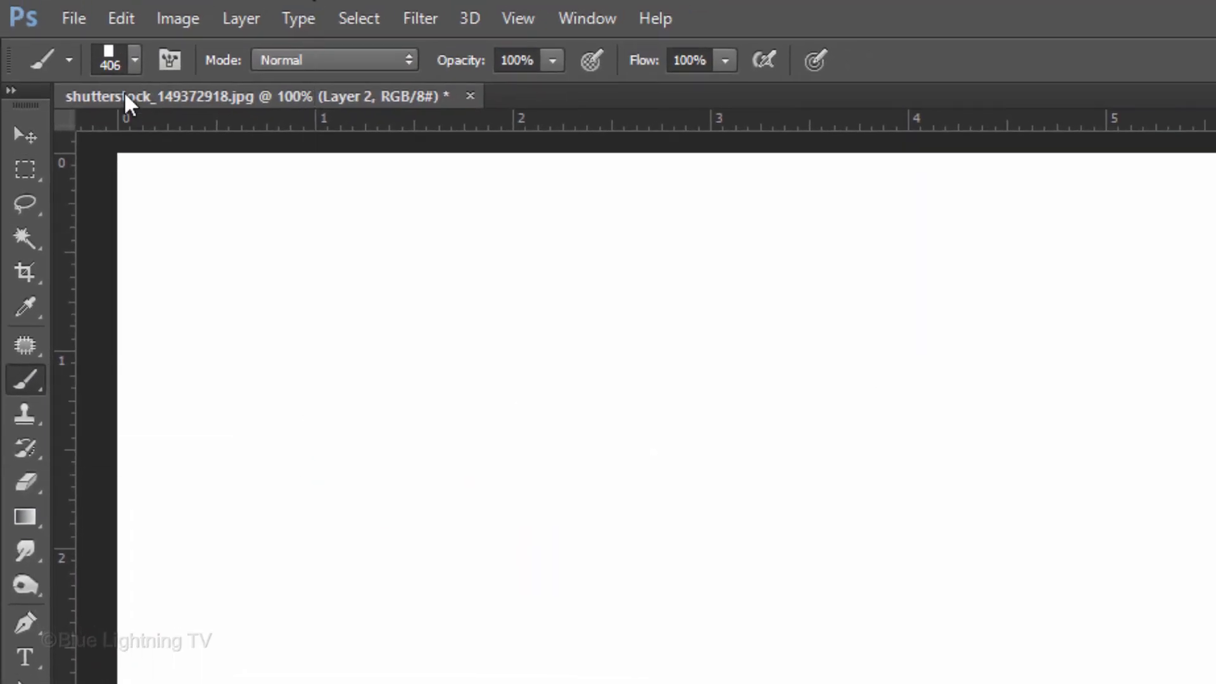
pyautogui.click(131, 54)
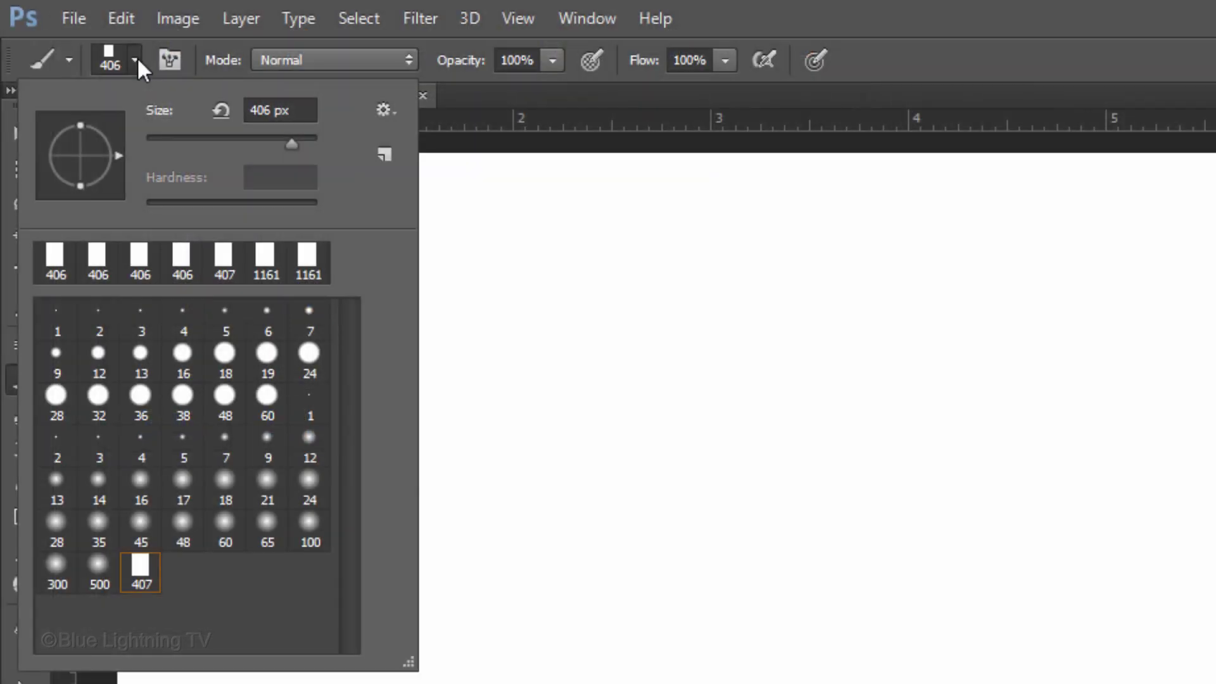
pyautogui.press('Return')
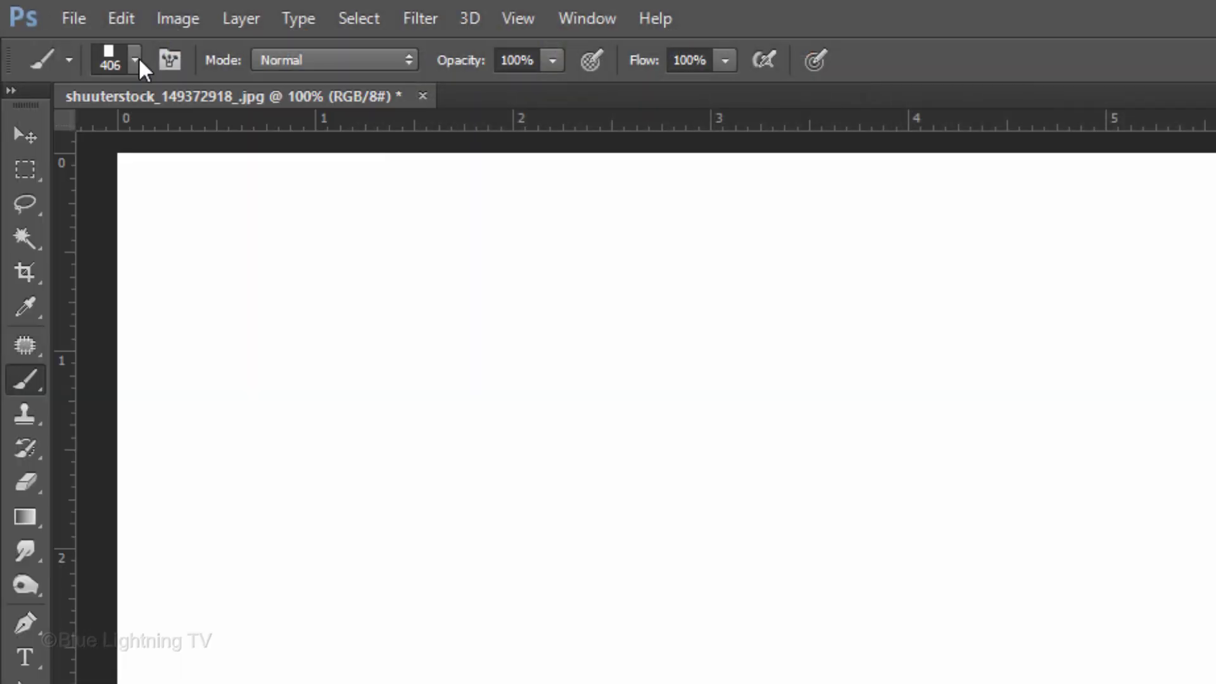
# - Set the brush spacing to 110% in the Brush panel
pyautogui.press('F5')
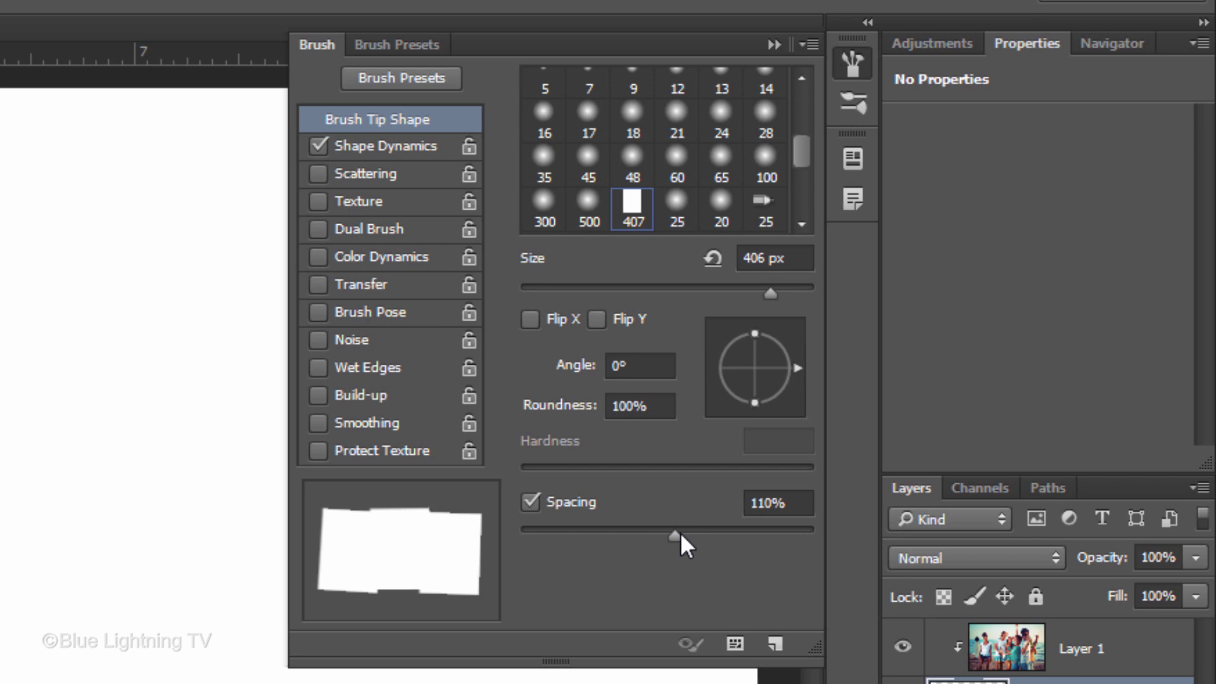
pyautogui.moveTo(678, 534)
pyautogui.mouseDown()
pyautogui.moveTo(523, 534)
pyautogui.moveTo(803, 531)
pyautogui.mouseUp()
pyautogui.click(796, 503)
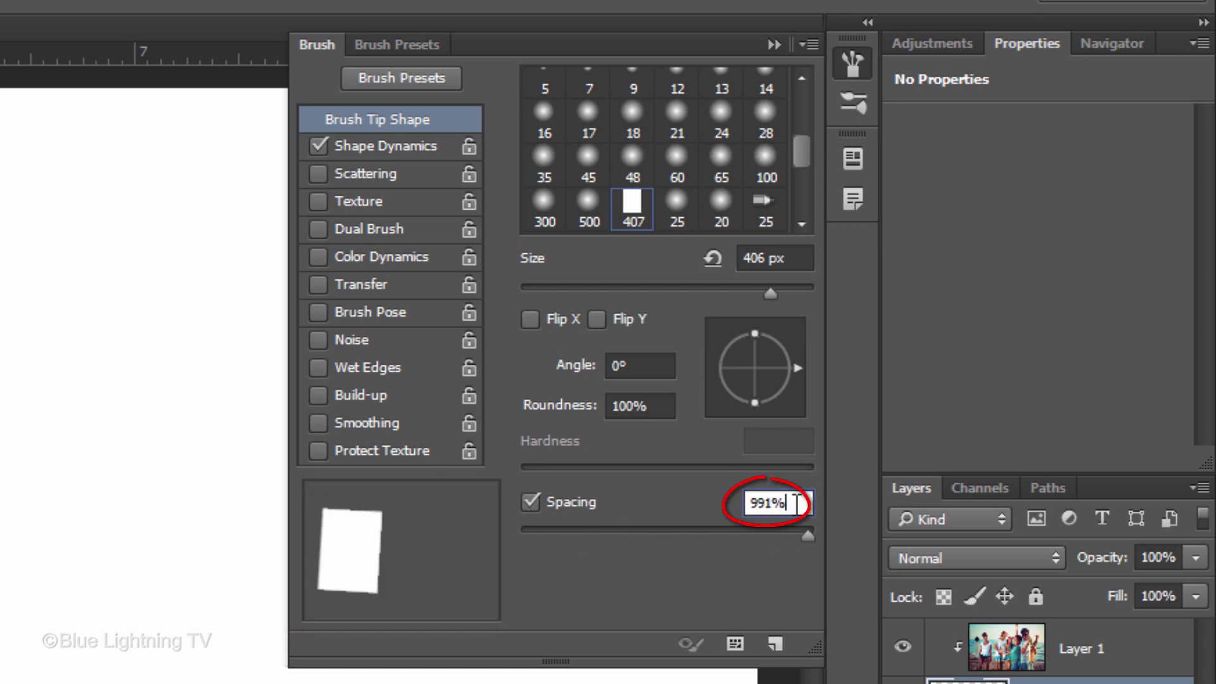
pyautogui.press('BackSpace')
pyautogui.press('BackSpace')
pyautogui.press('BackSpace')
pyautogui.press('BackSpace')
pyautogui.write('110')
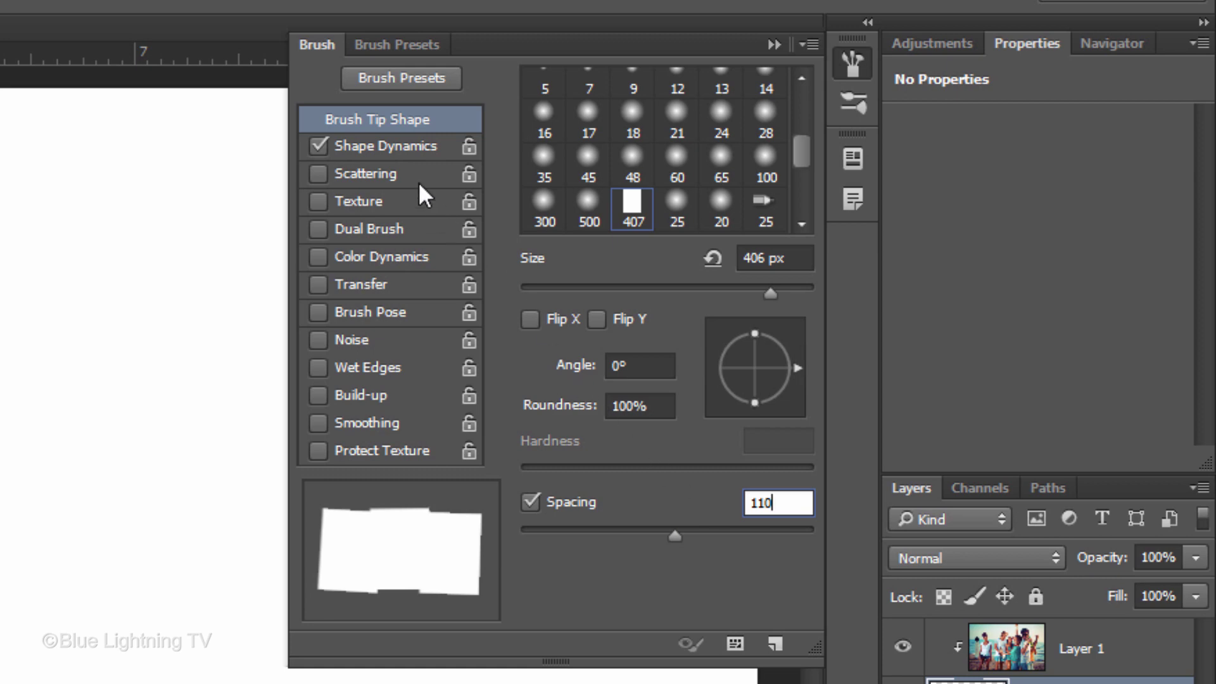
# - Enable Shape Dynamics with a 1% Angle Jitter
pyautogui.click(393, 143)
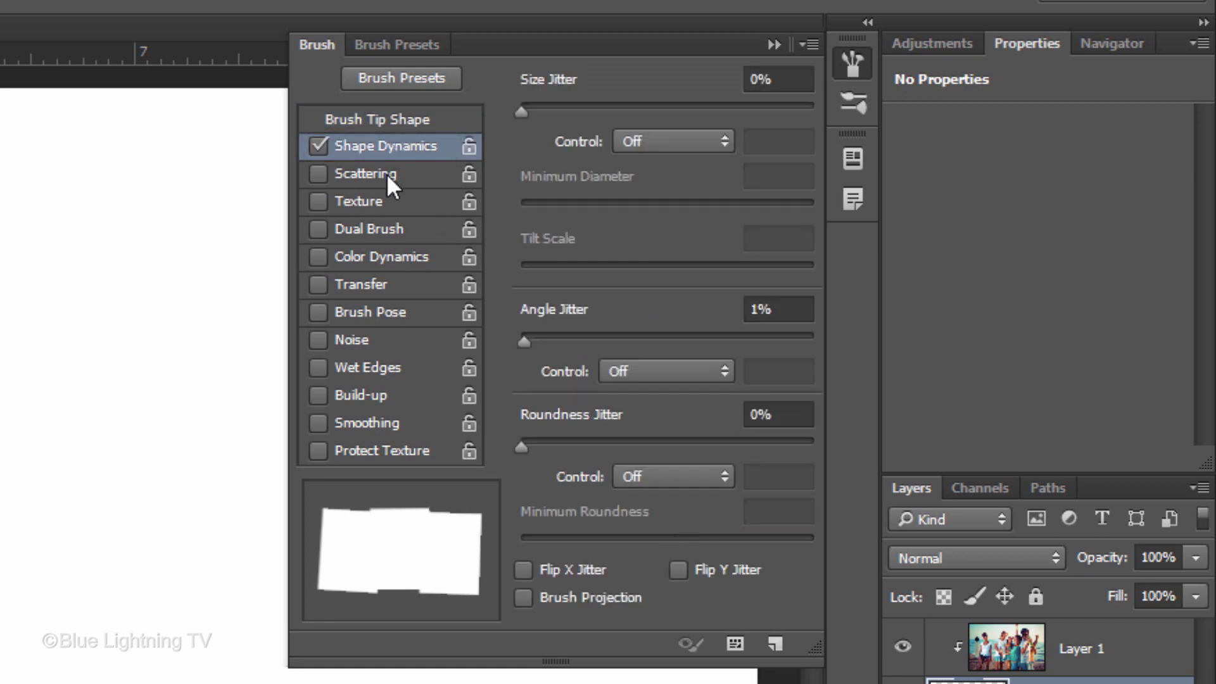
pyautogui.click(519, 341)
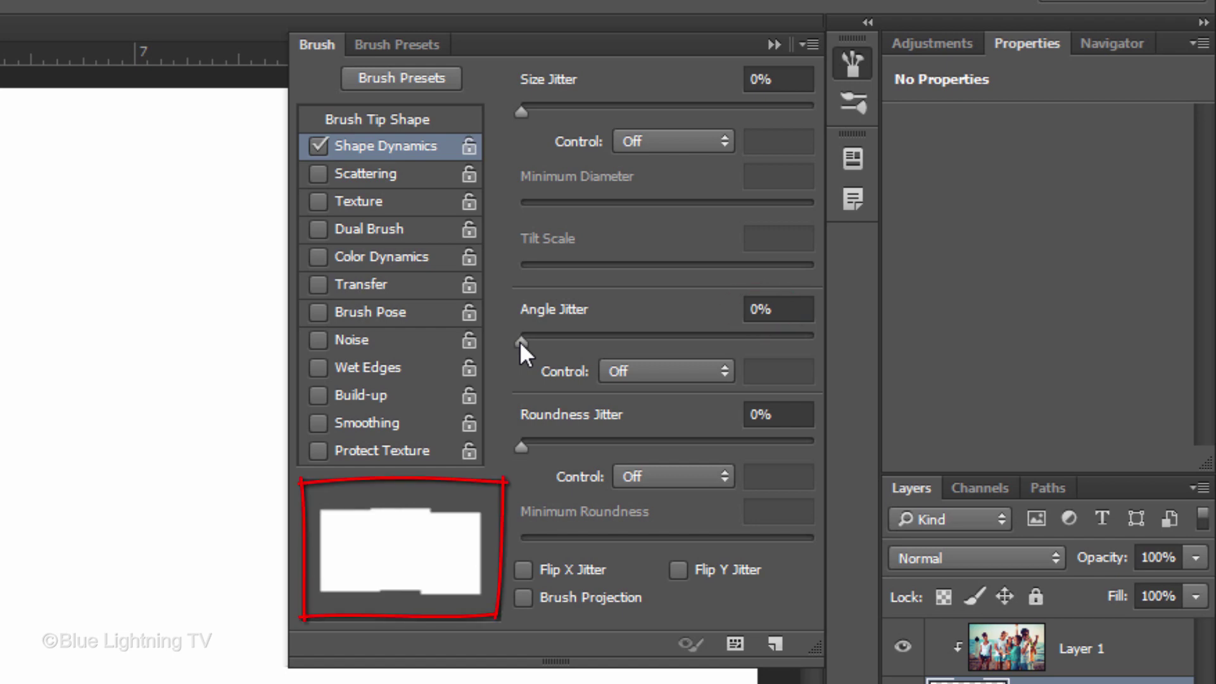
pyautogui.moveTo(519, 341)
pyautogui.mouseDown()
pyautogui.moveTo(613, 340)
pyautogui.moveTo(520, 342)
pyautogui.mouseUp()
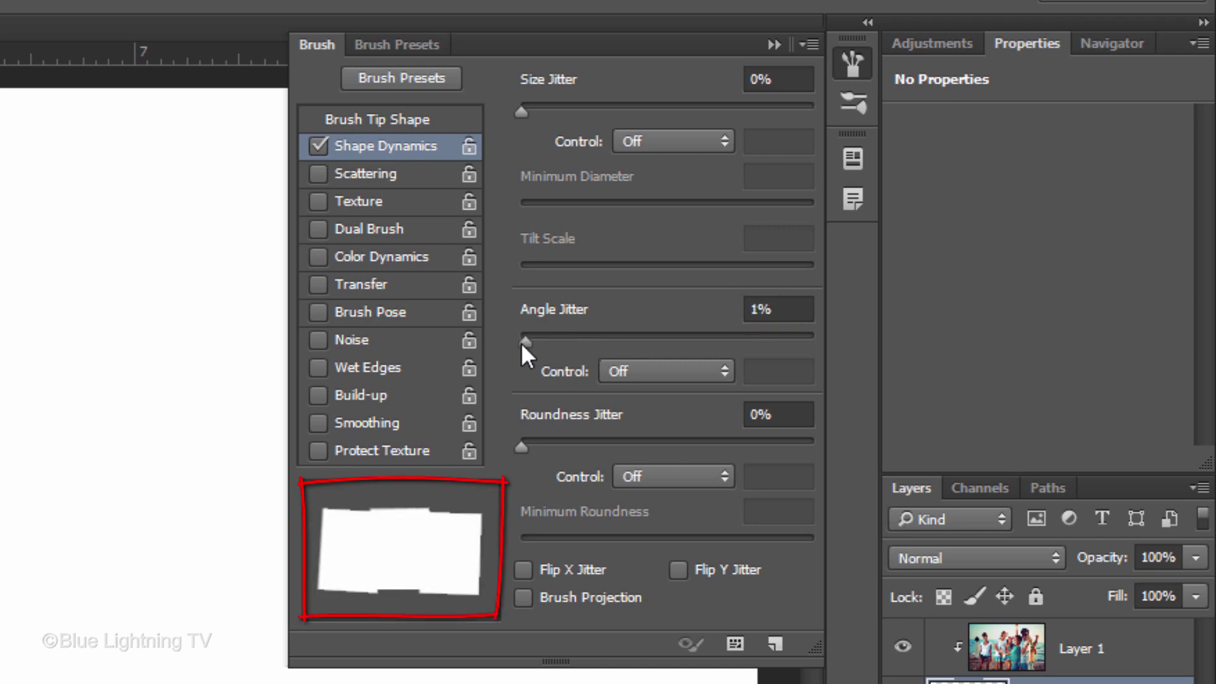
# - Paint a top and bottom row of tilted rectangles across Layer 2, then fit the view
pyautogui.click(776, 43)
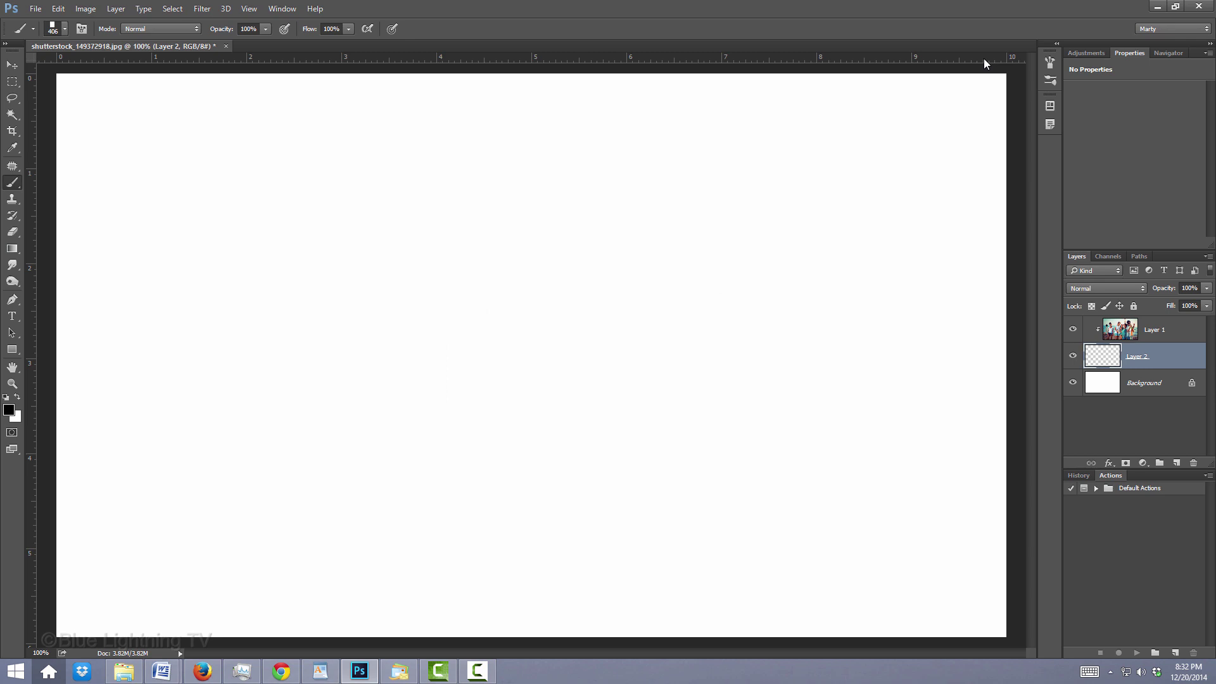
pyautogui.hotkey('ctrl', '-')
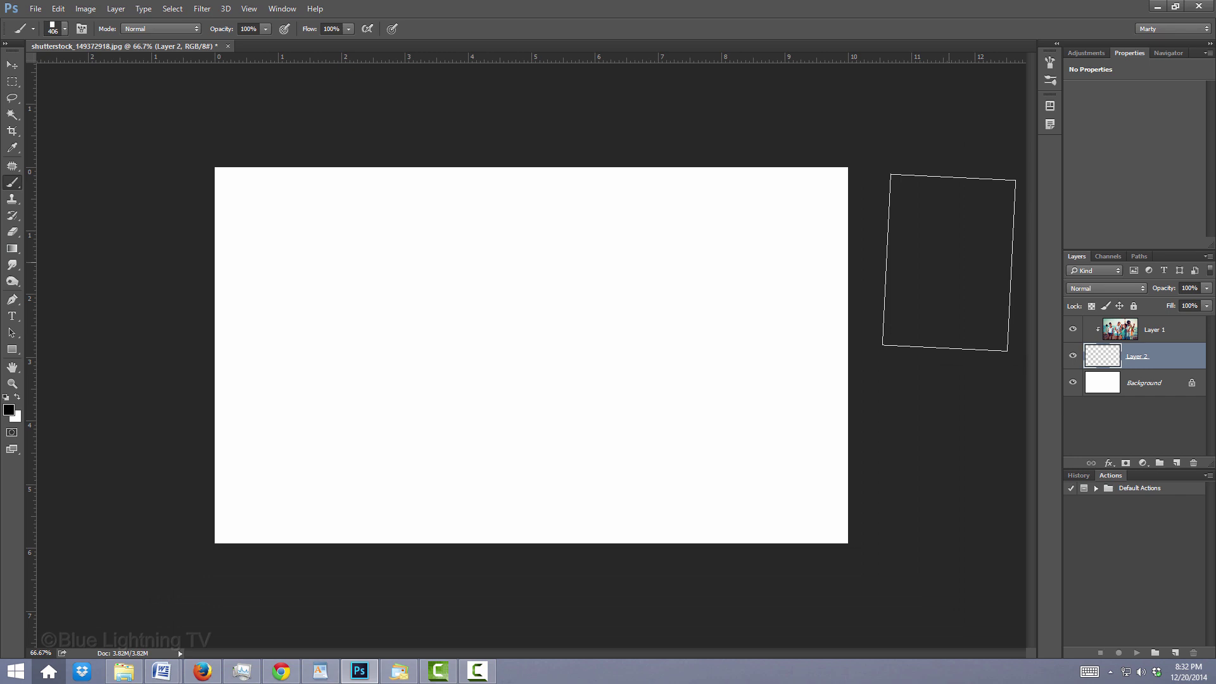
pyautogui.press(']')
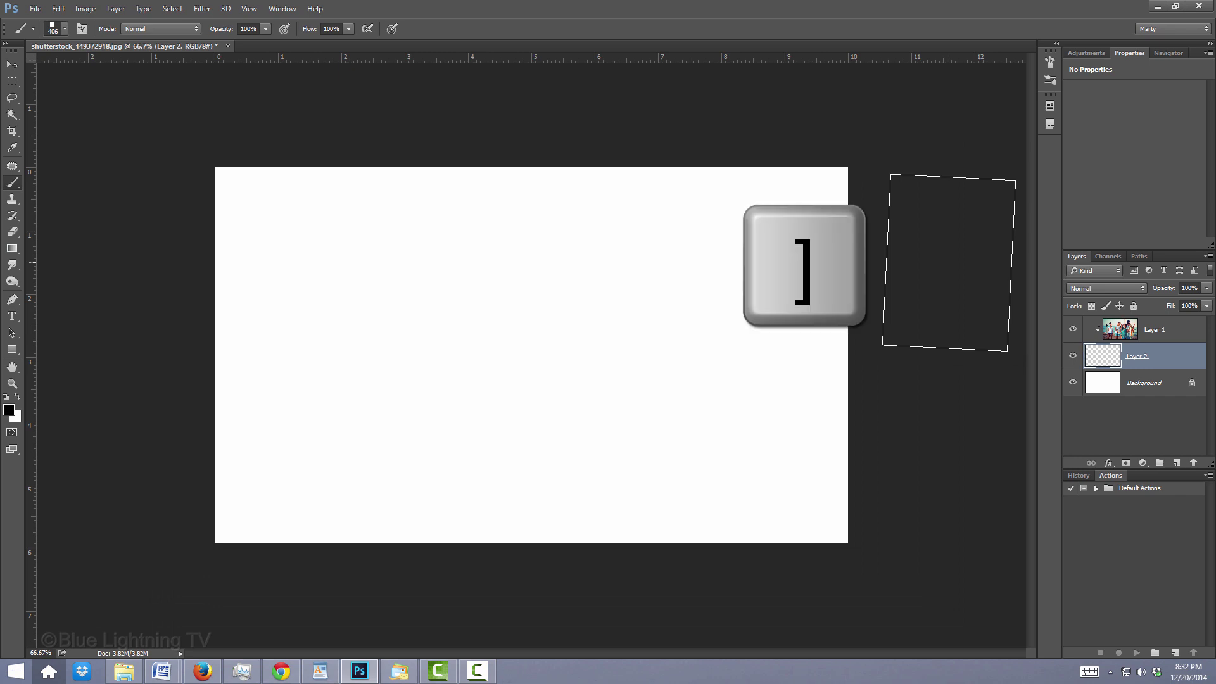
pyautogui.press('[')
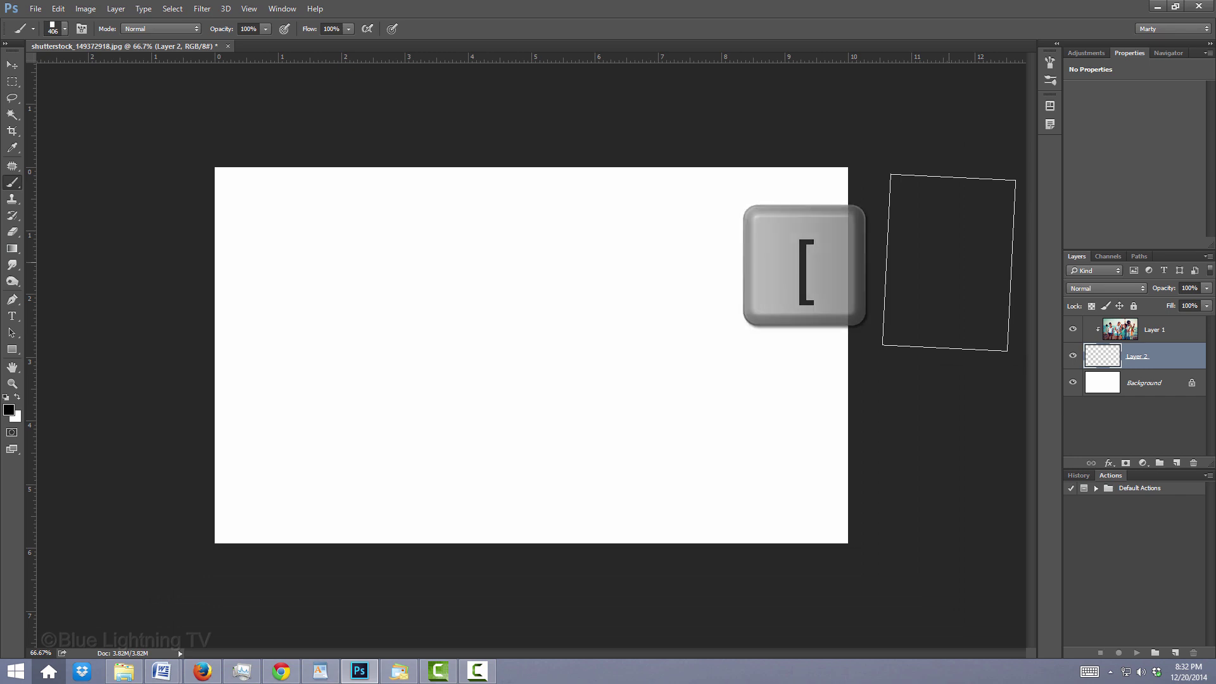
pyautogui.moveTo(914, 266)
pyautogui.mouseDown()
pyautogui.moveTo(168, 252)
pyautogui.moveTo(121, 272)
pyautogui.mouseUp()
pyautogui.moveTo(113, 382)
pyautogui.mouseDown()
pyautogui.moveTo(193, 433)
pyautogui.moveTo(940, 442)
pyautogui.mouseUp()
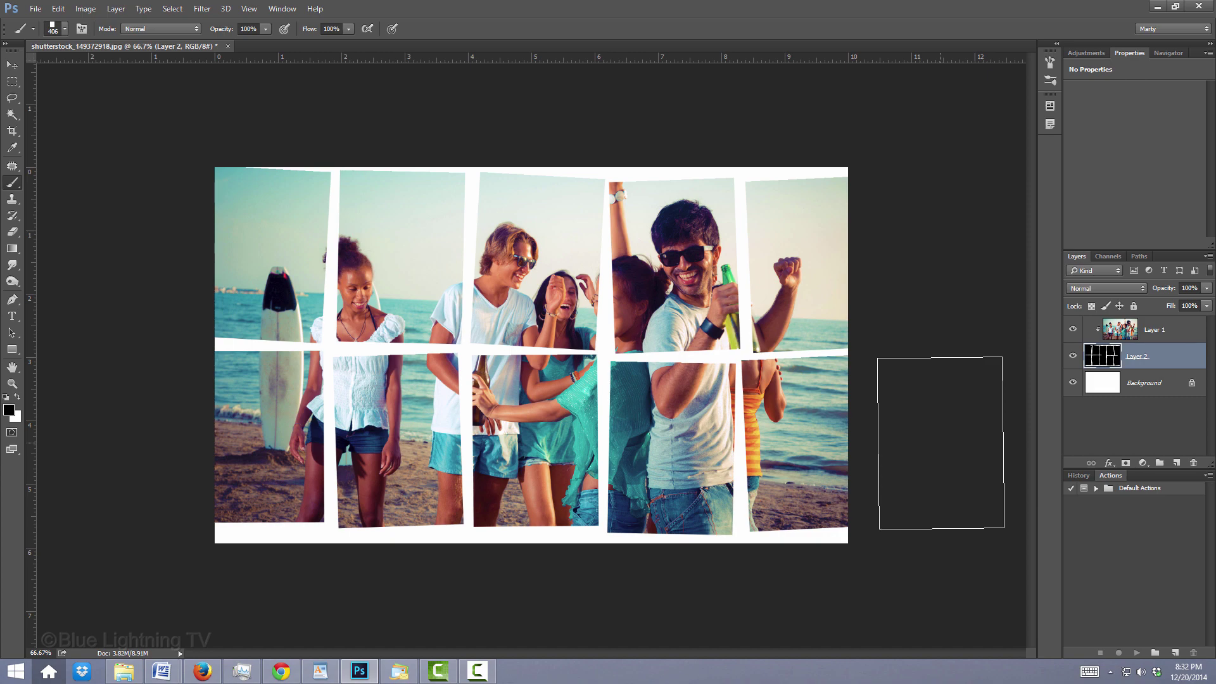
pyautogui.hotkey('ctrl', '0')
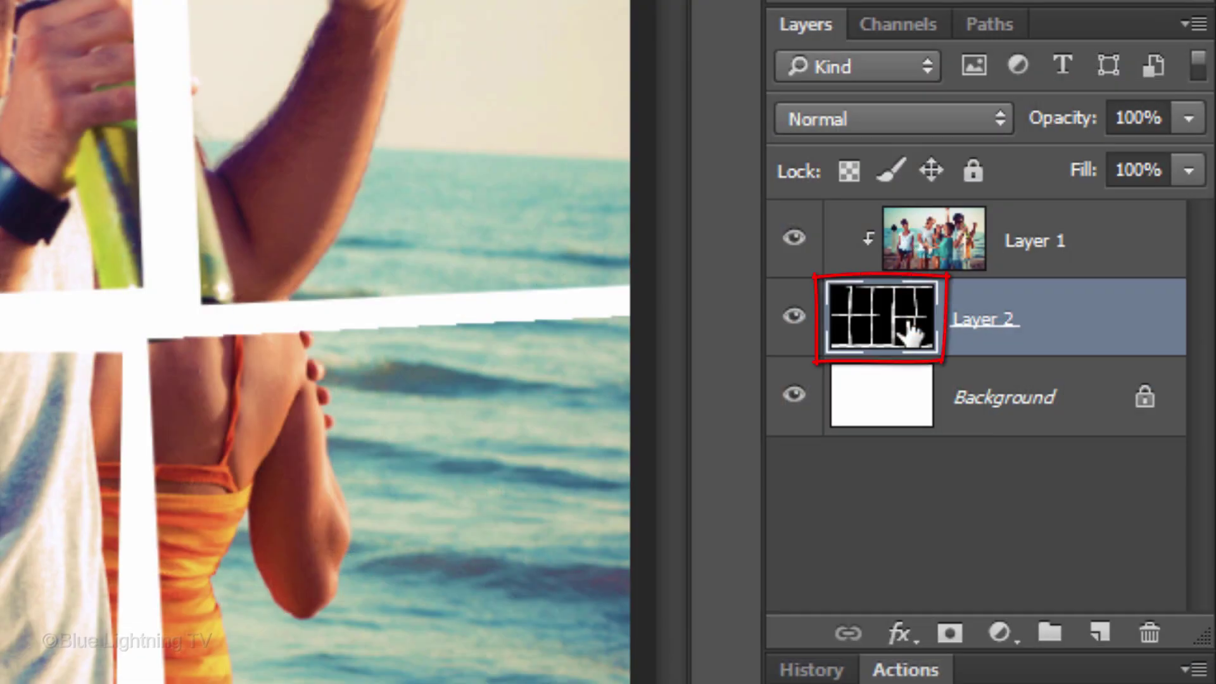
# - Give Layer 2 a 10 px white Stroke positioned Inside
pyautogui.doubleClick(910, 330)
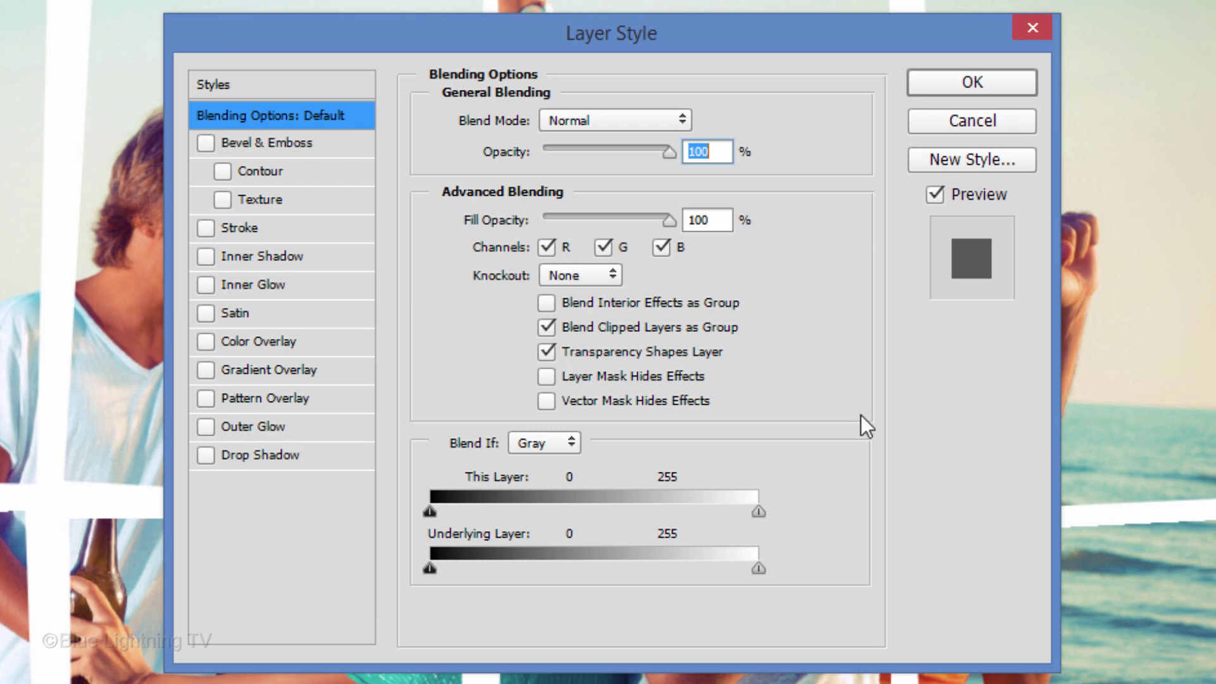
pyautogui.click(276, 228)
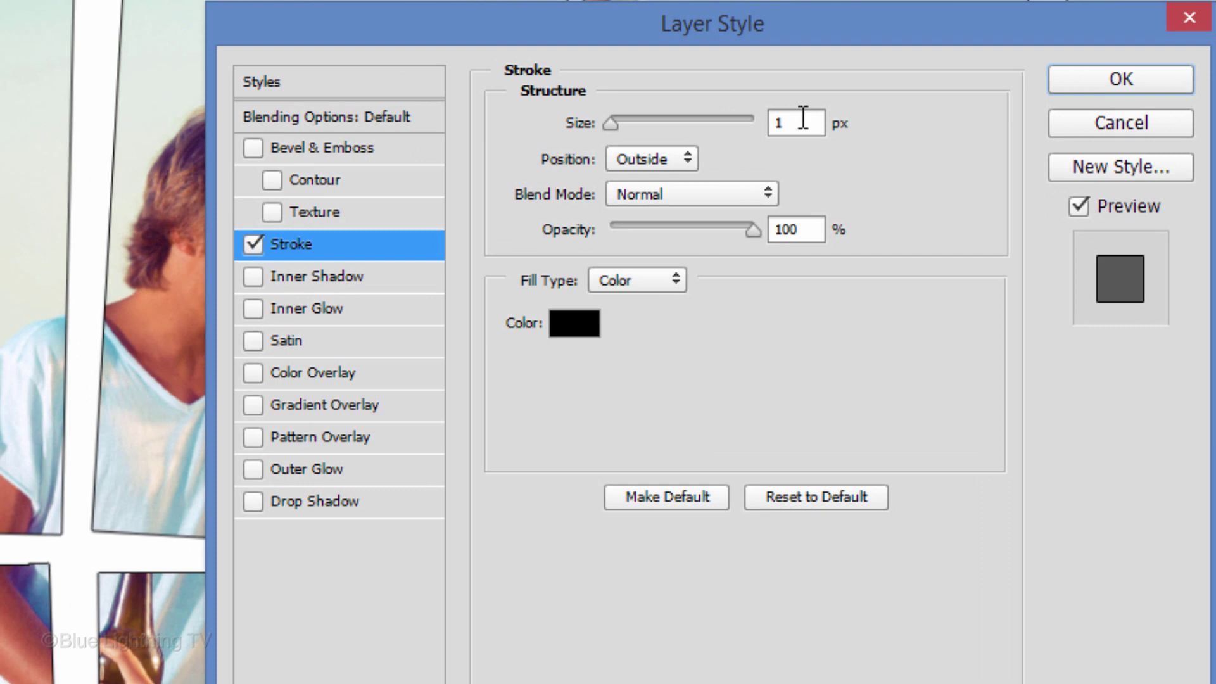
pyautogui.click(706, 118)
pyautogui.write('10')
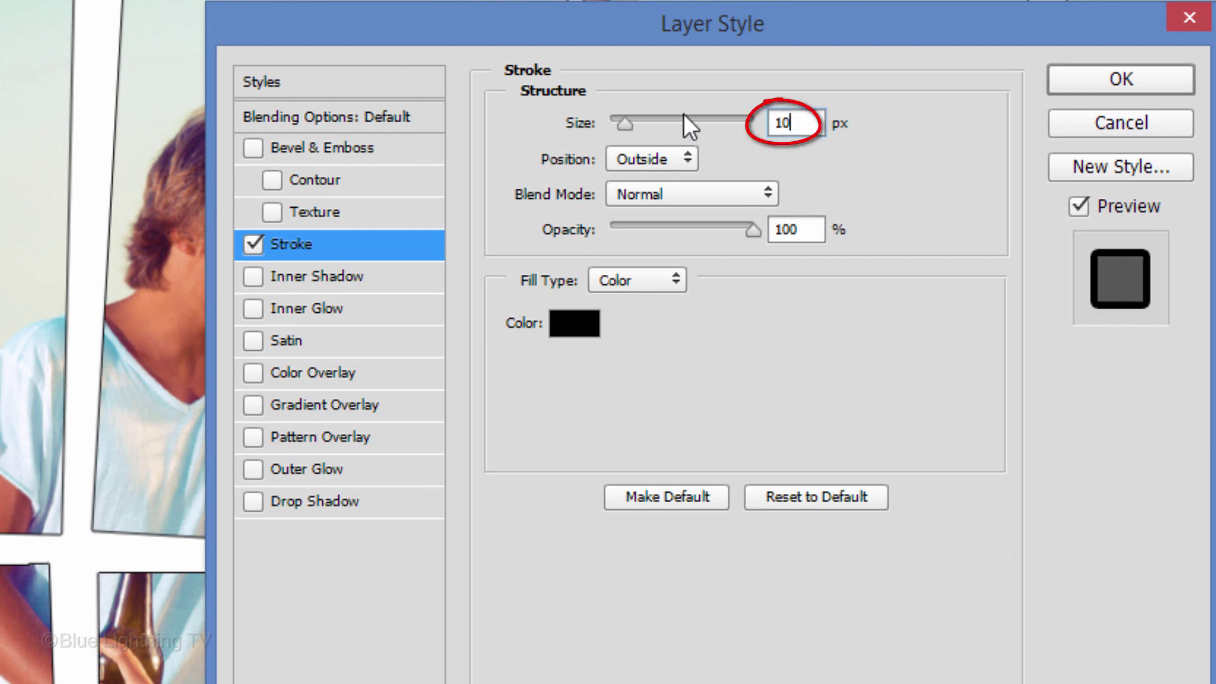
pyautogui.click(682, 154)
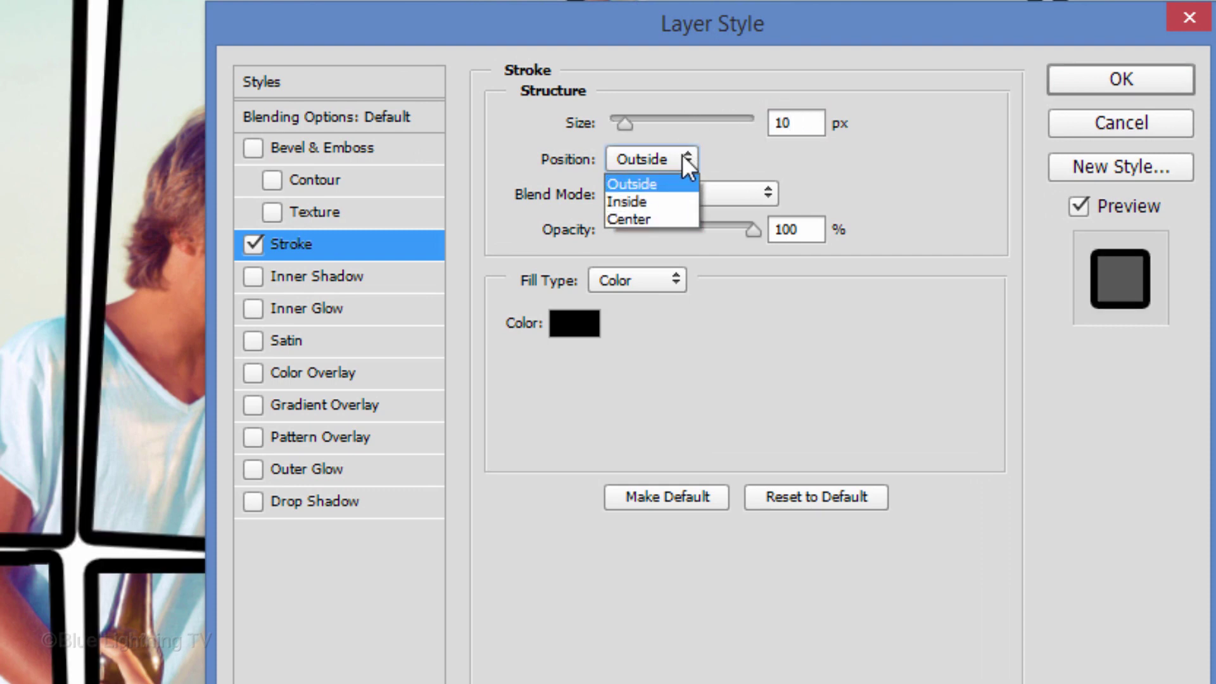
pyautogui.click(641, 201)
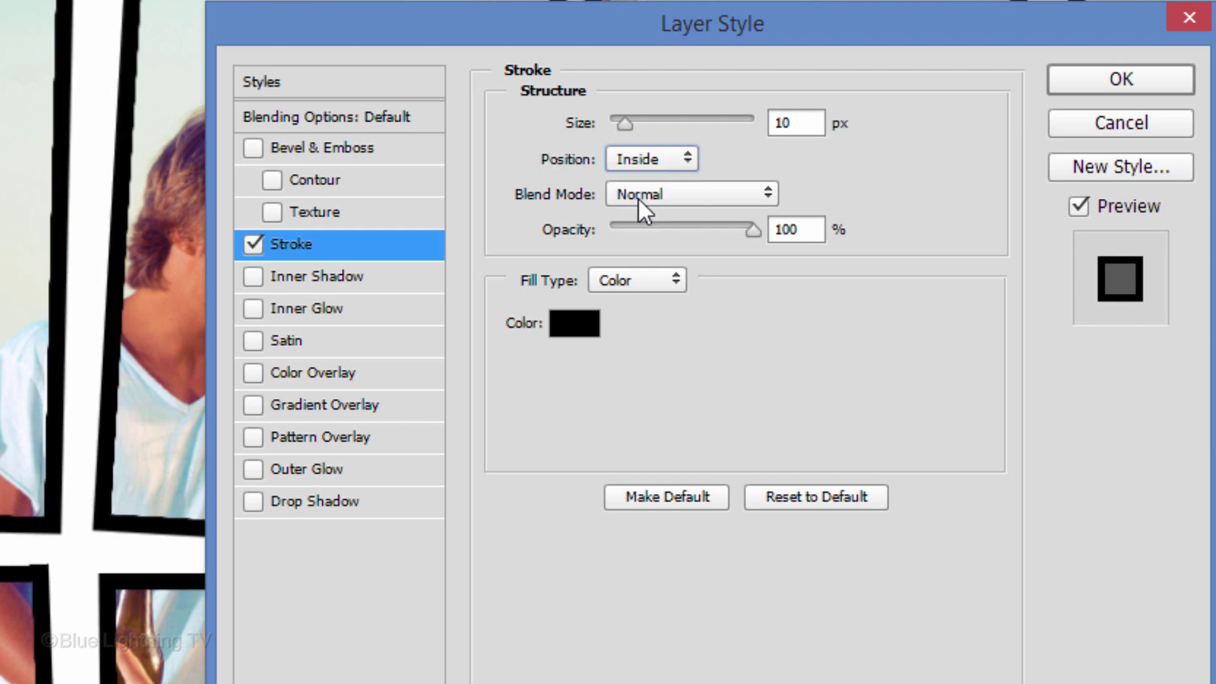
pyautogui.click(575, 326)
pyautogui.click(450, 406)
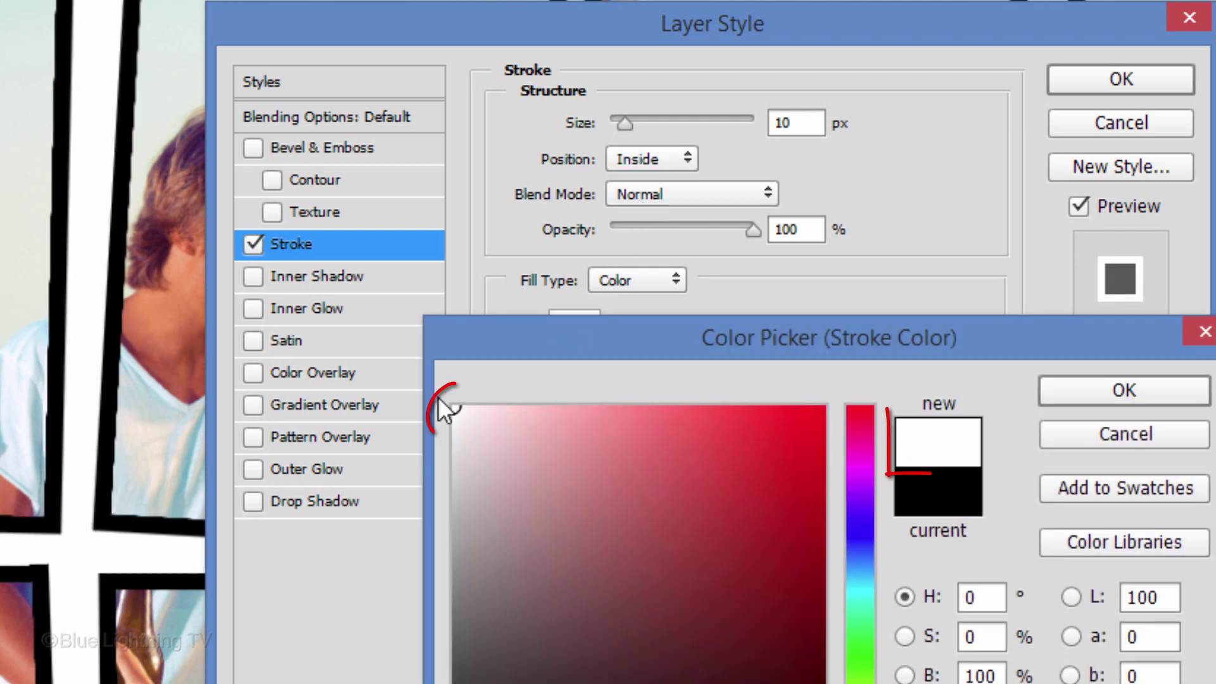
pyautogui.click(1095, 388)
# - Add a Drop Shadow at 20% opacity with a 140° angle, not using global light
pyautogui.click(326, 500)
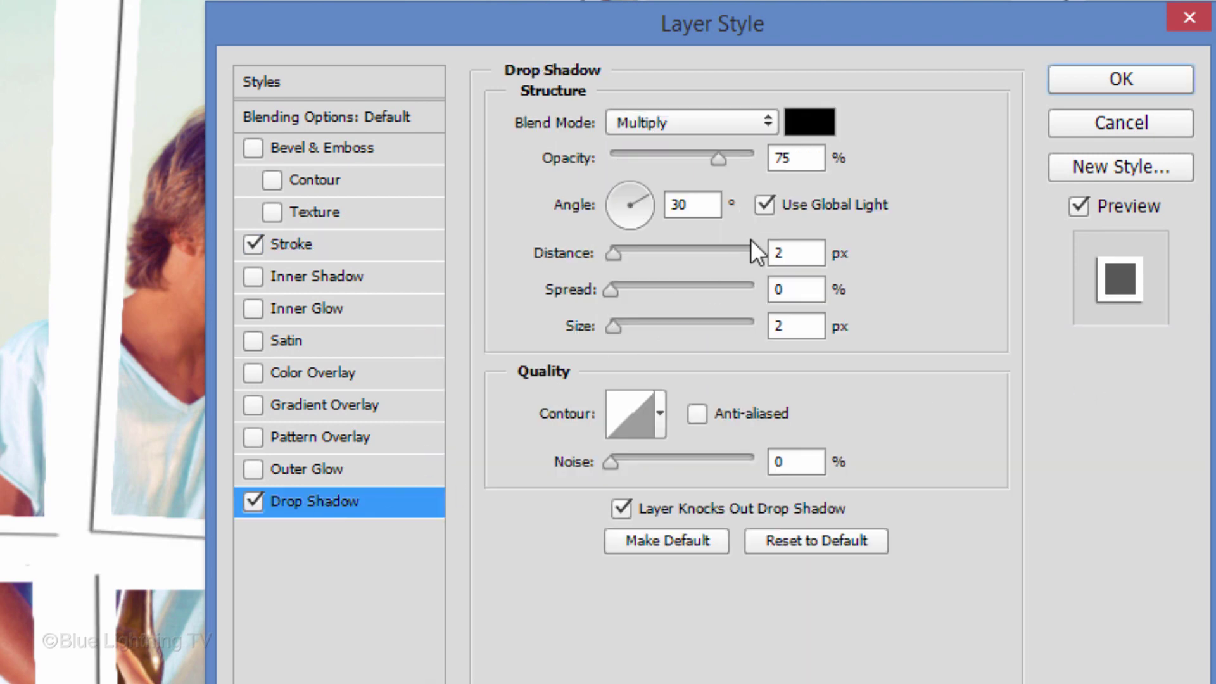
pyautogui.doubleClick(785, 158)
pyautogui.write('20')
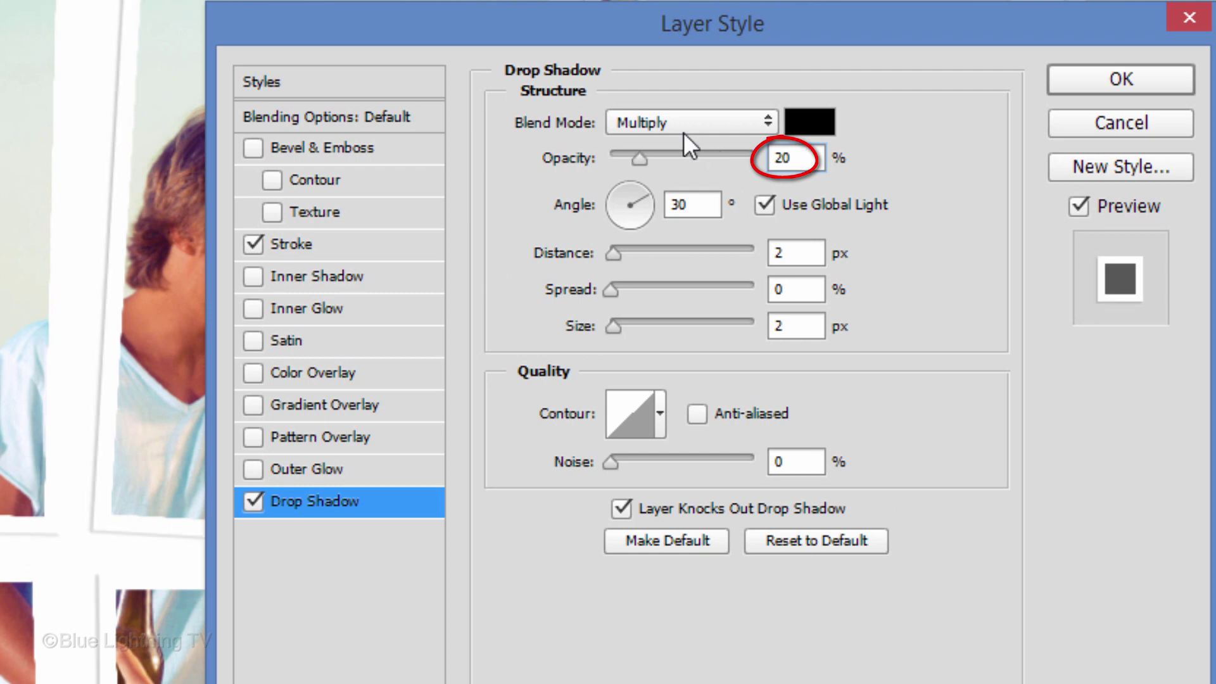
pyautogui.click(765, 204)
pyautogui.click(701, 204)
pyautogui.doubleClick(701, 204)
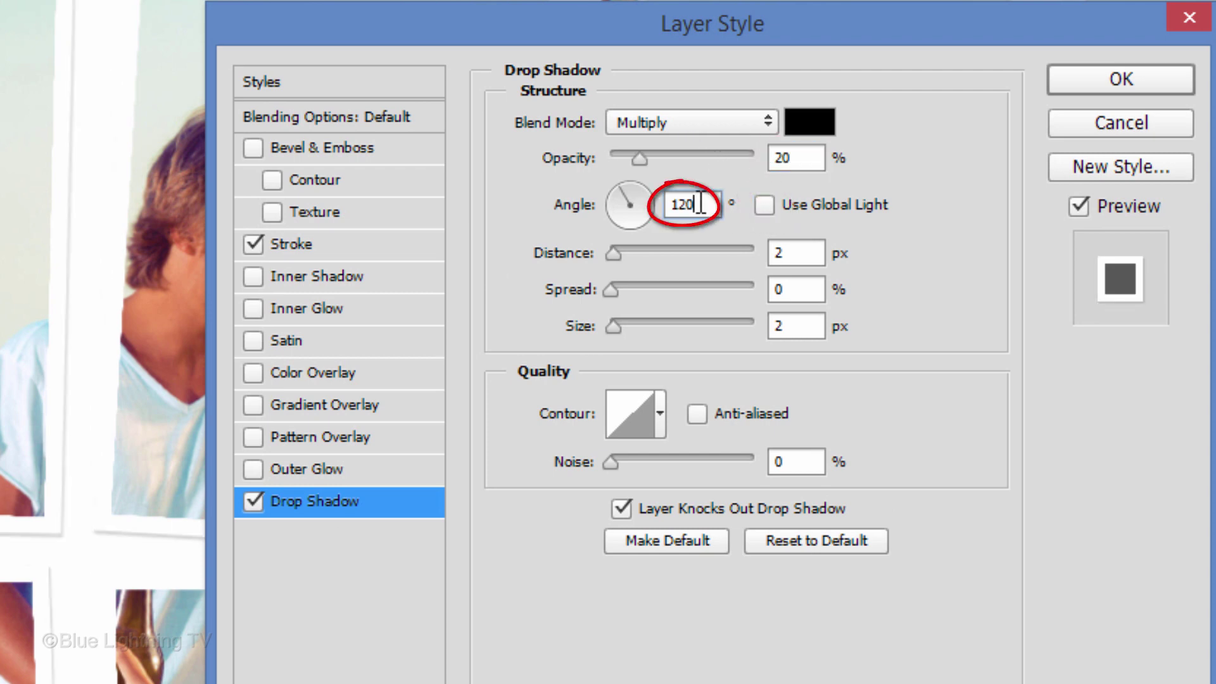
pyautogui.write('140')
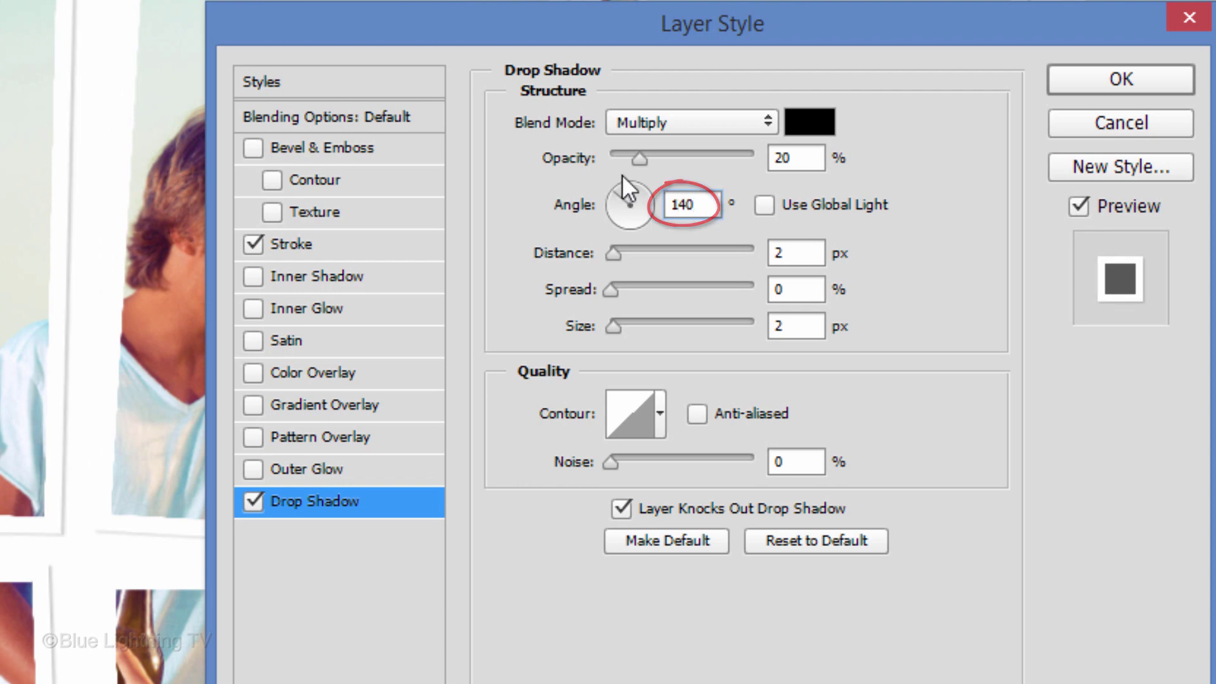
# - Set the drop shadow distance to 10 px and size to 8 px
pyautogui.click(800, 255)
pyautogui.press('BackSpace')
pyautogui.write('10')
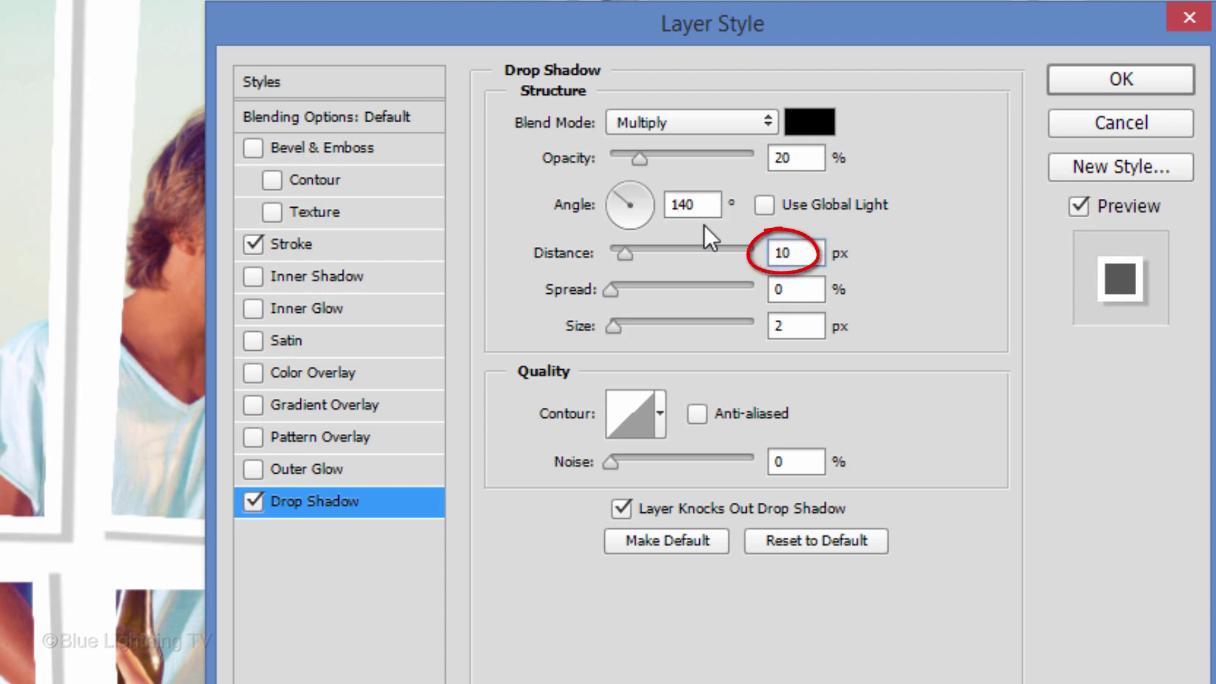
pyautogui.click(777, 320)
pyautogui.press('BackSpace')
pyautogui.write('8')
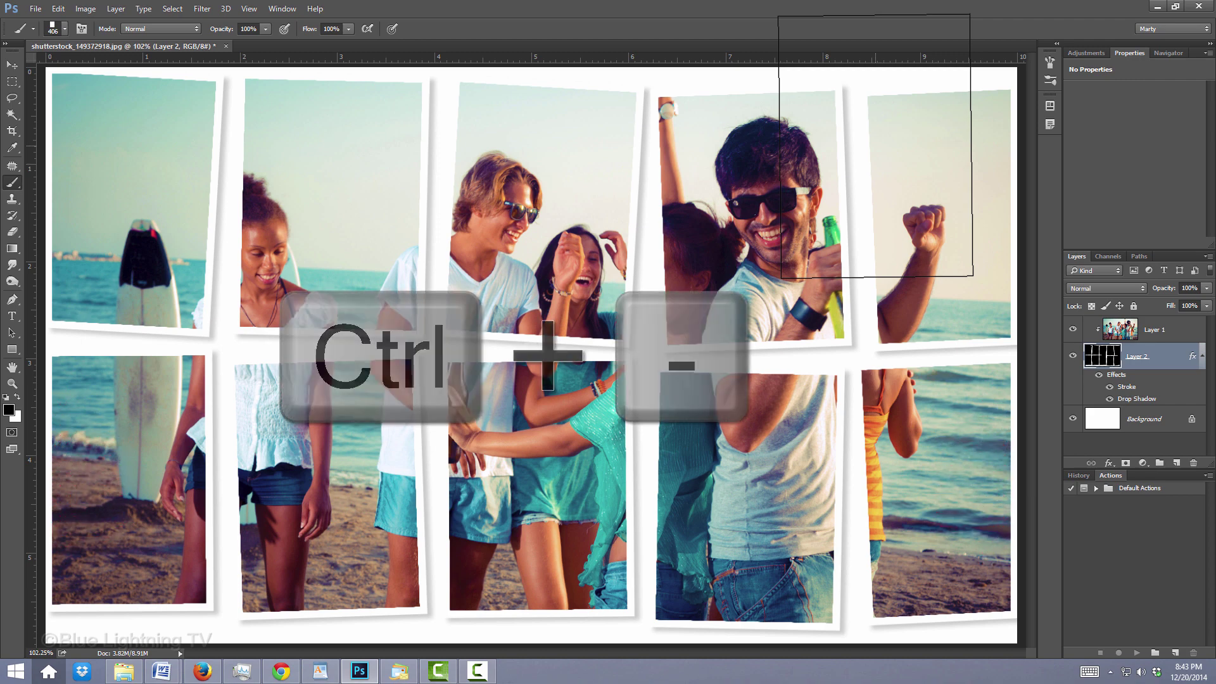
# - Scale the collage layer around its centre with Free Transform and commit
pyautogui.hotkey('ctrl', '-')
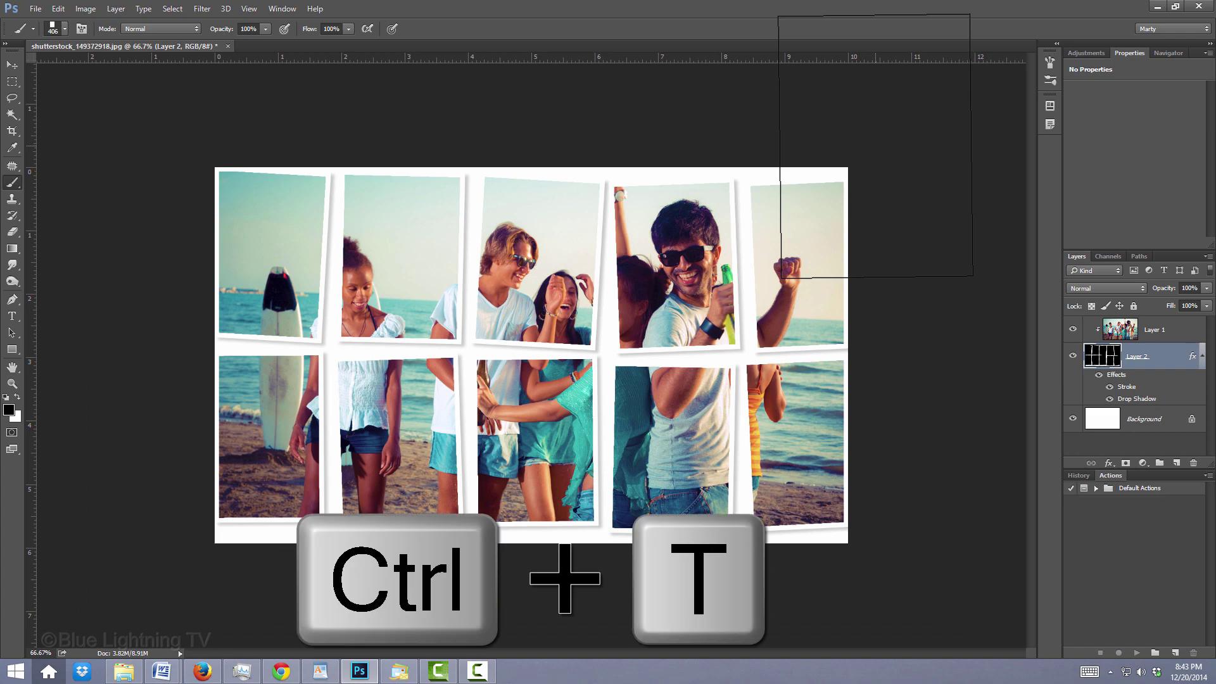
pyautogui.hotkey('ctrl', 't')
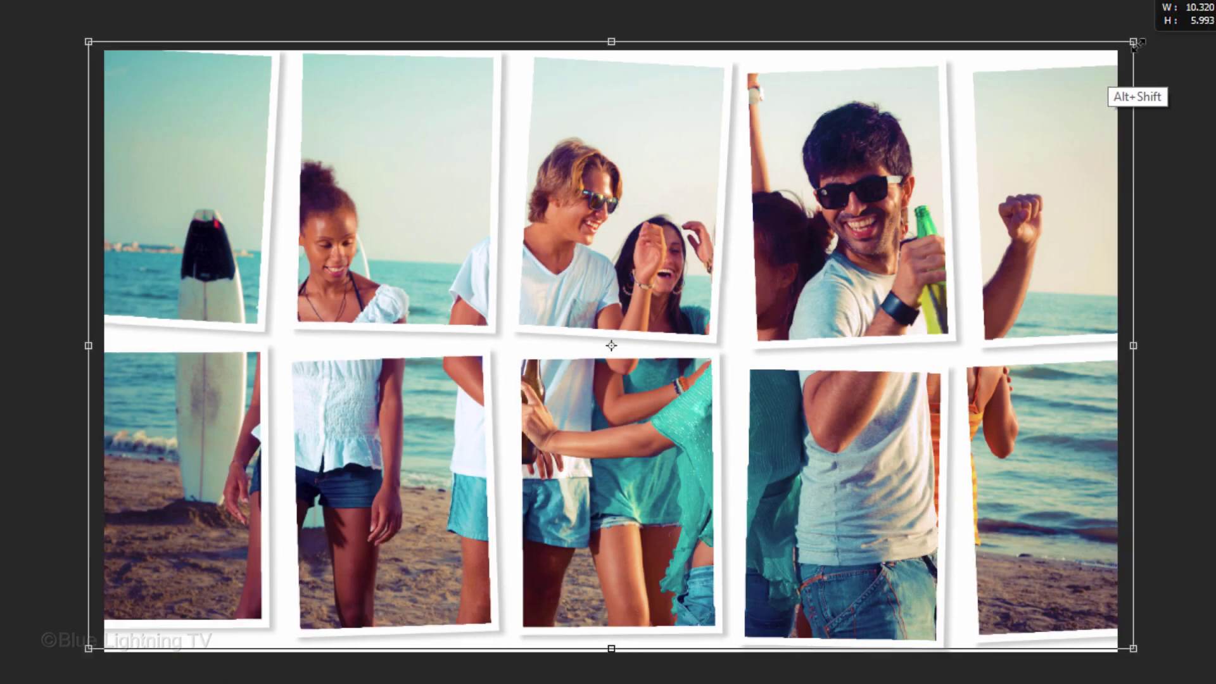
pyautogui.moveTo(703, 168); pyautogui.dragTo(694, 237)
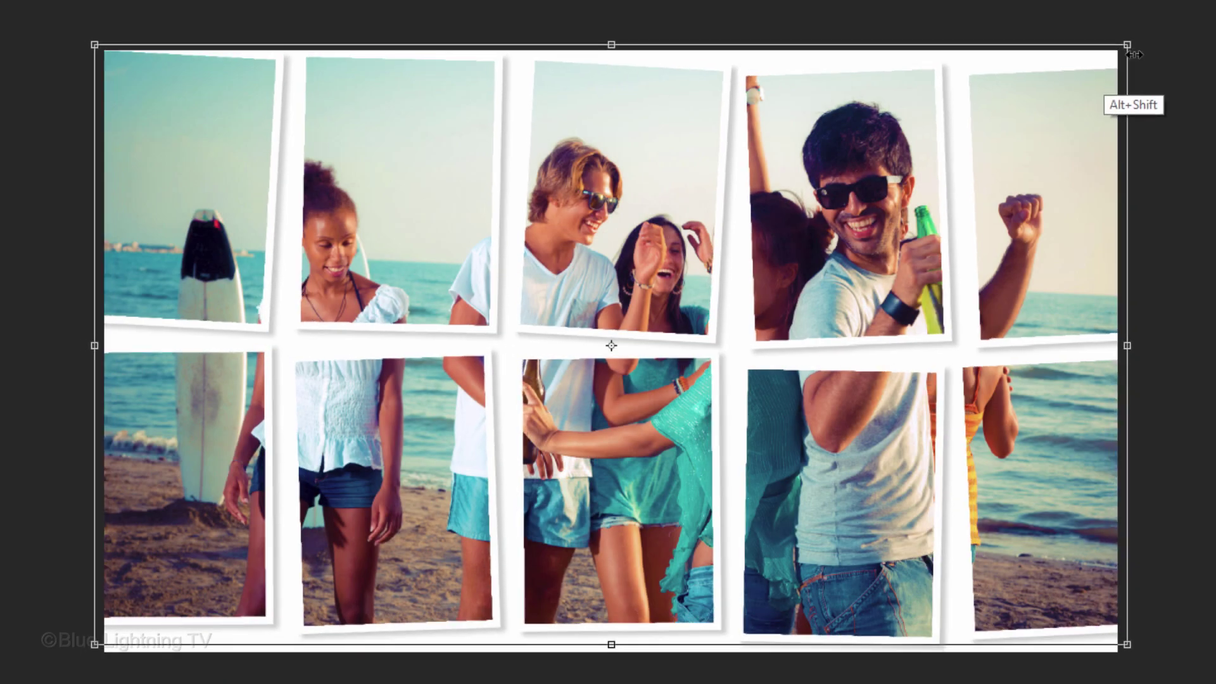
pyautogui.press('Return')
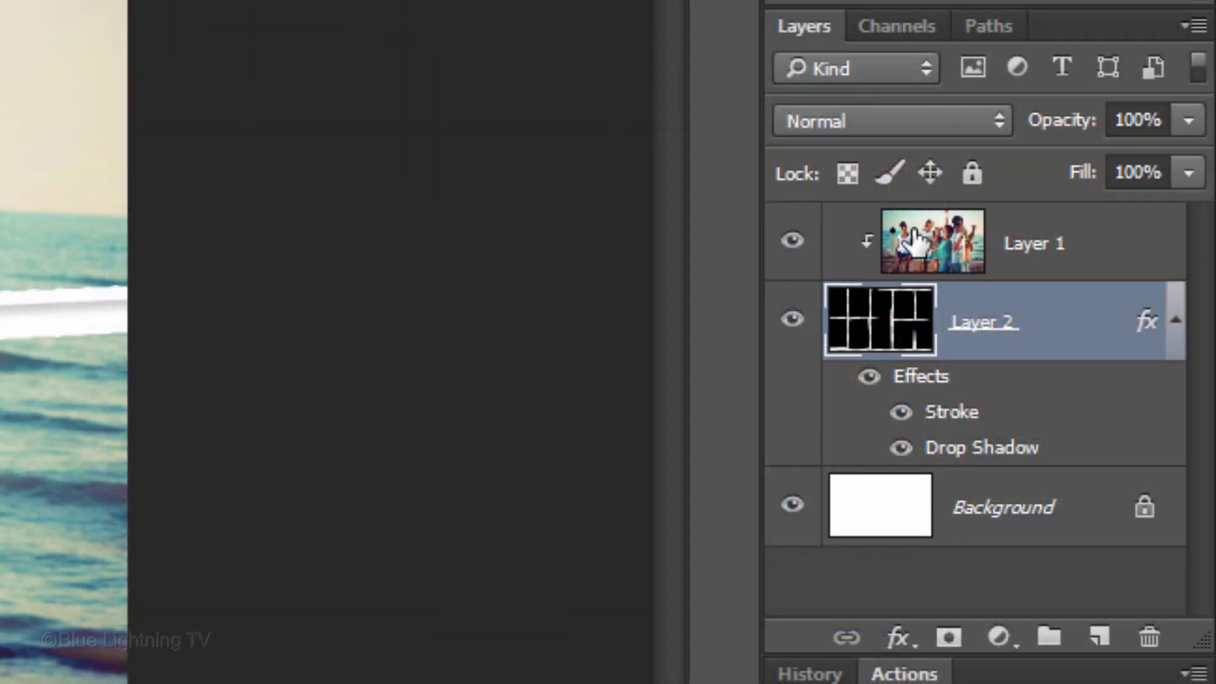
# - Select Layer 1 with the beach photo and fit the whole ten-piece collage on screen
pyautogui.click(917, 242)
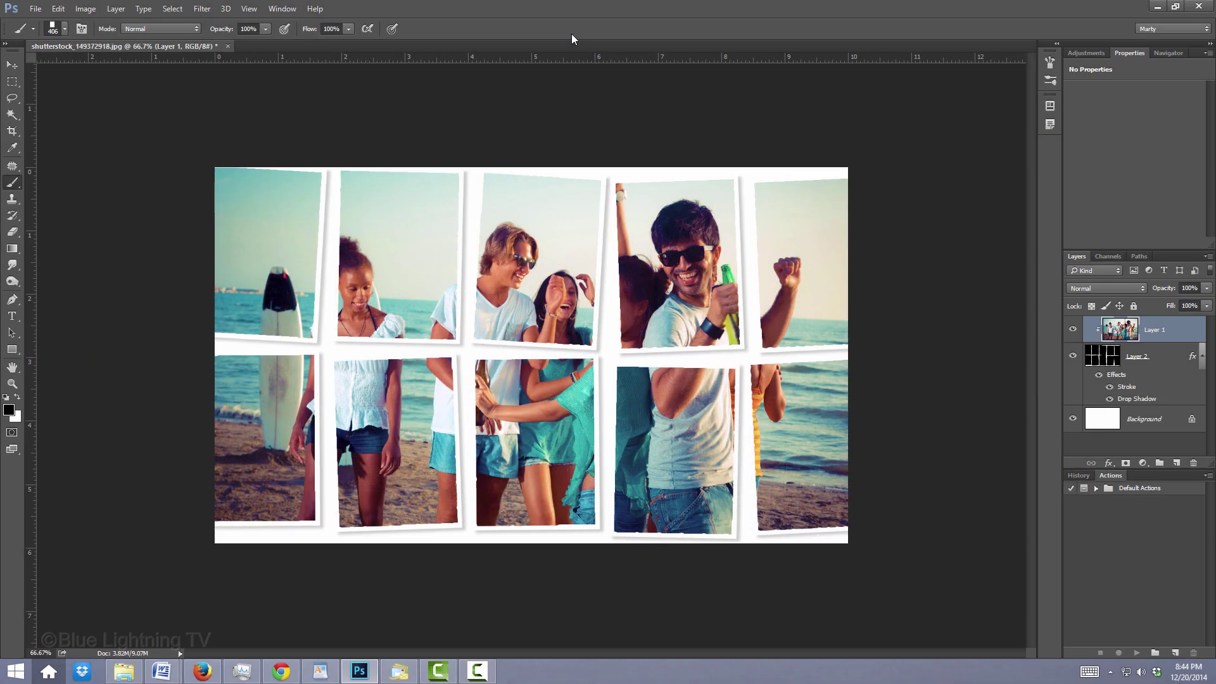
pyautogui.hotkey('ctrl', '0')
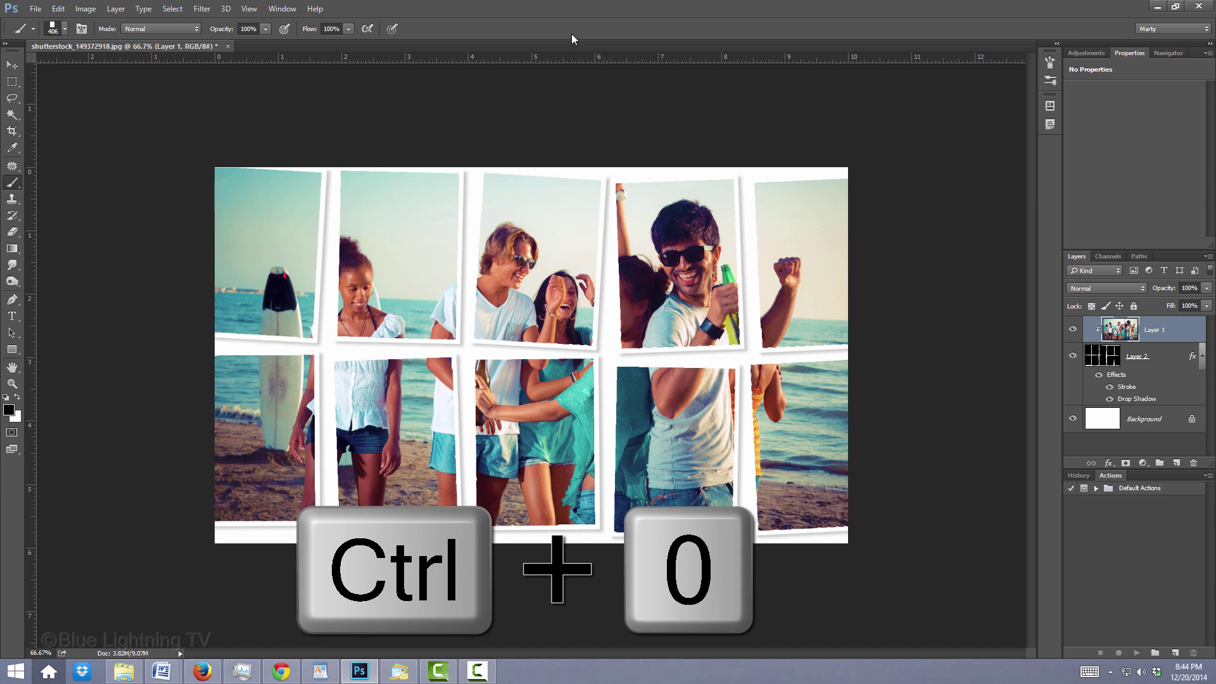